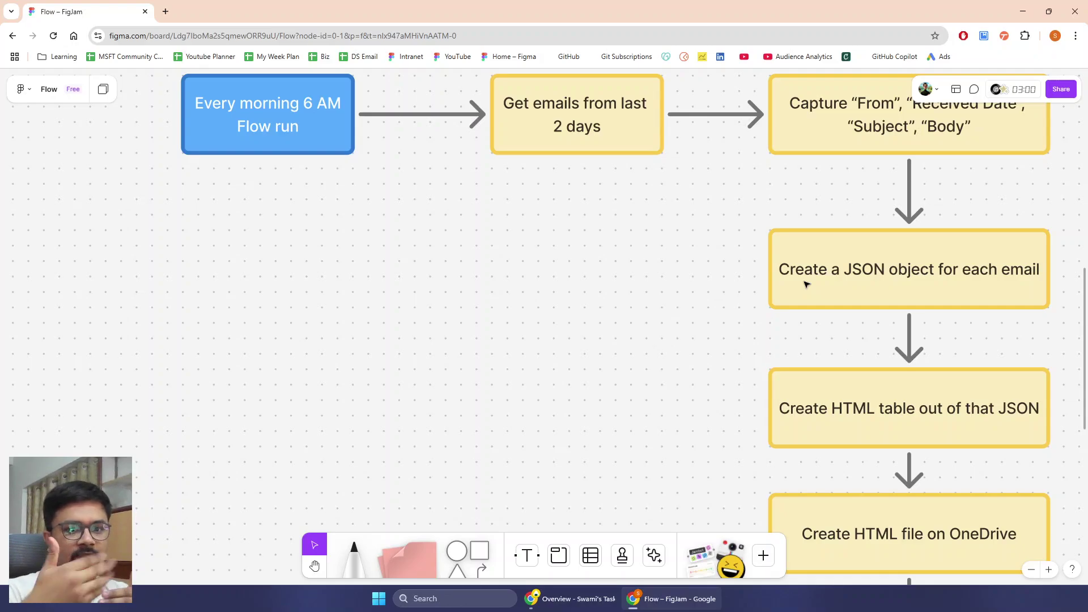
# - Examine the flowchart from the JSON object box down to the file name box, including the HTML, PDF and metadata stages
pyautogui.scroll(-1, 806, 283)
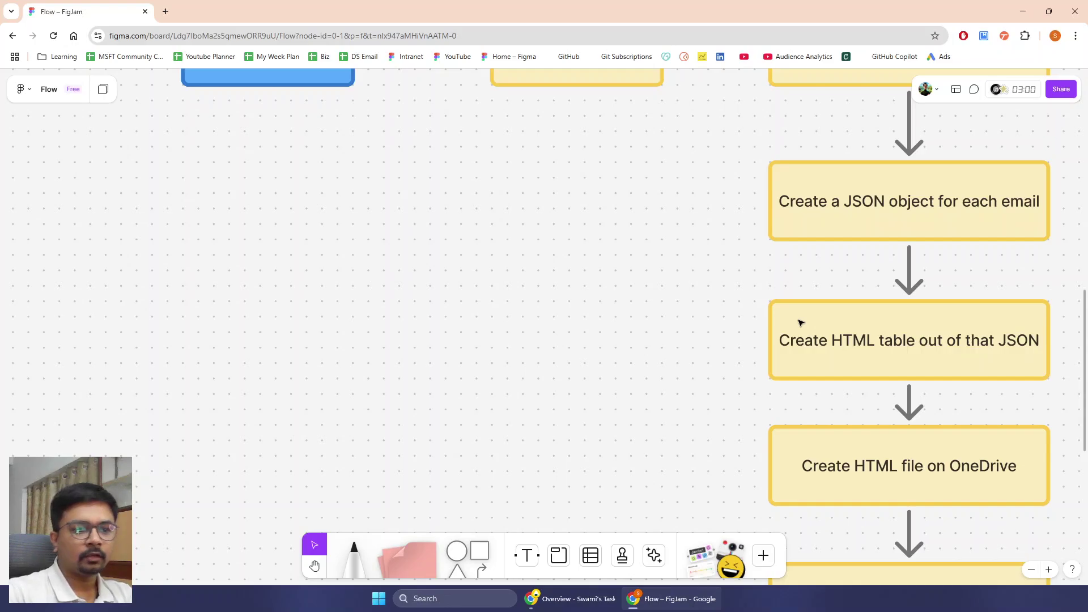
pyautogui.scroll(-1, 745, 395)
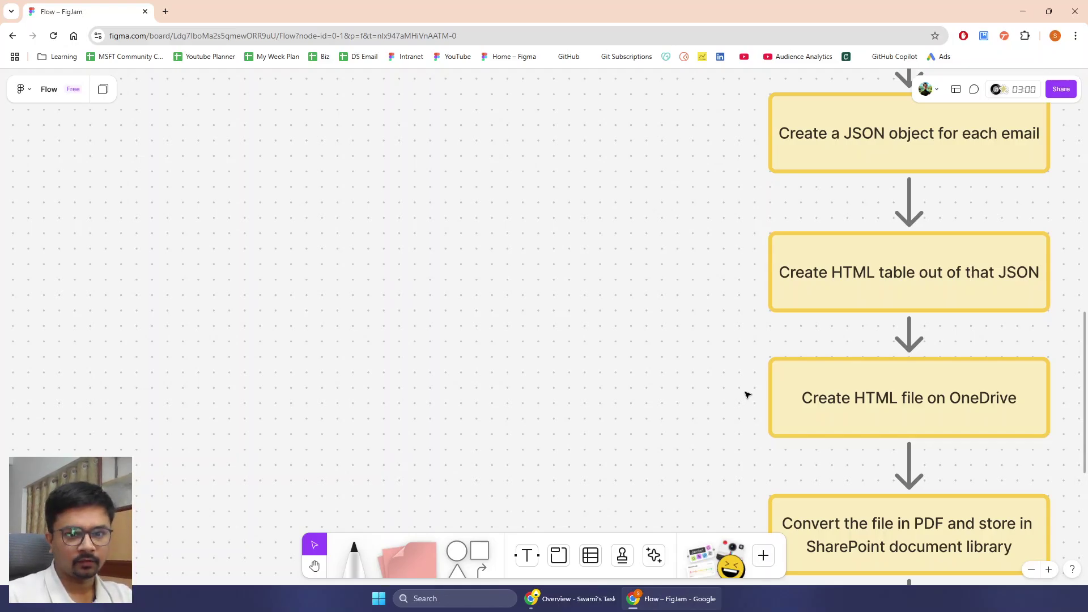
pyautogui.scroll(-3, 737, 378)
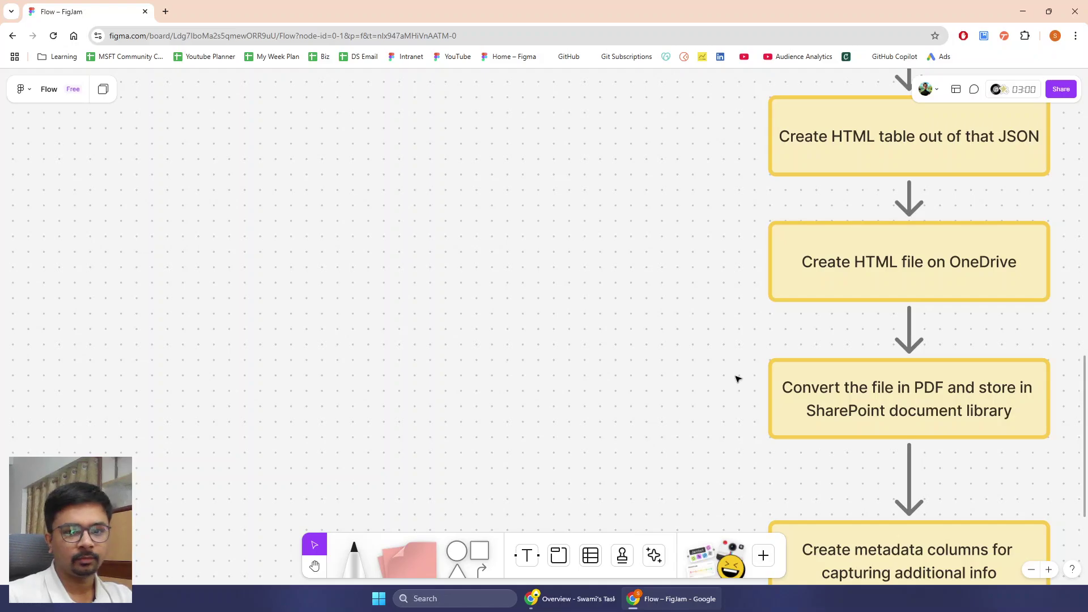
pyautogui.scroll(-2, 737, 378)
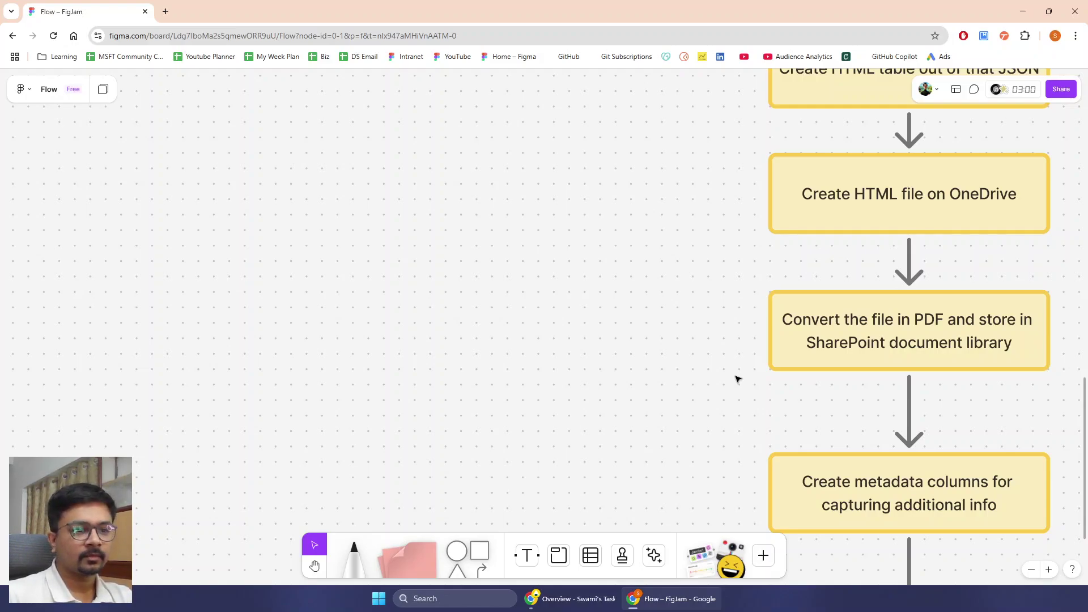
pyautogui.scroll(-3, 738, 378)
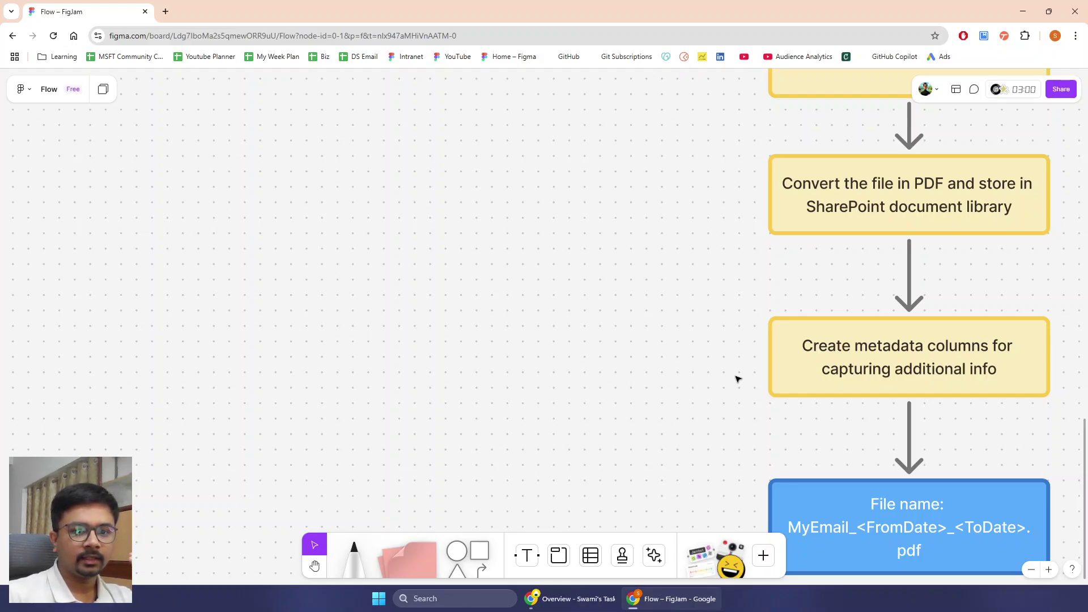
pyautogui.scroll(-1, 732, 385)
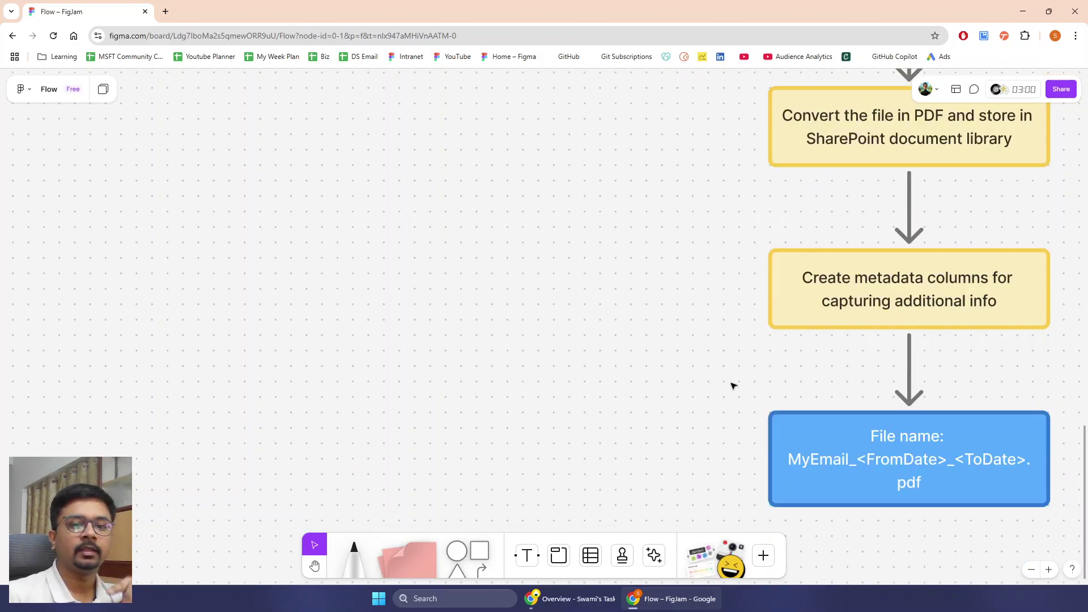
pyautogui.scroll(1, 772, 408)
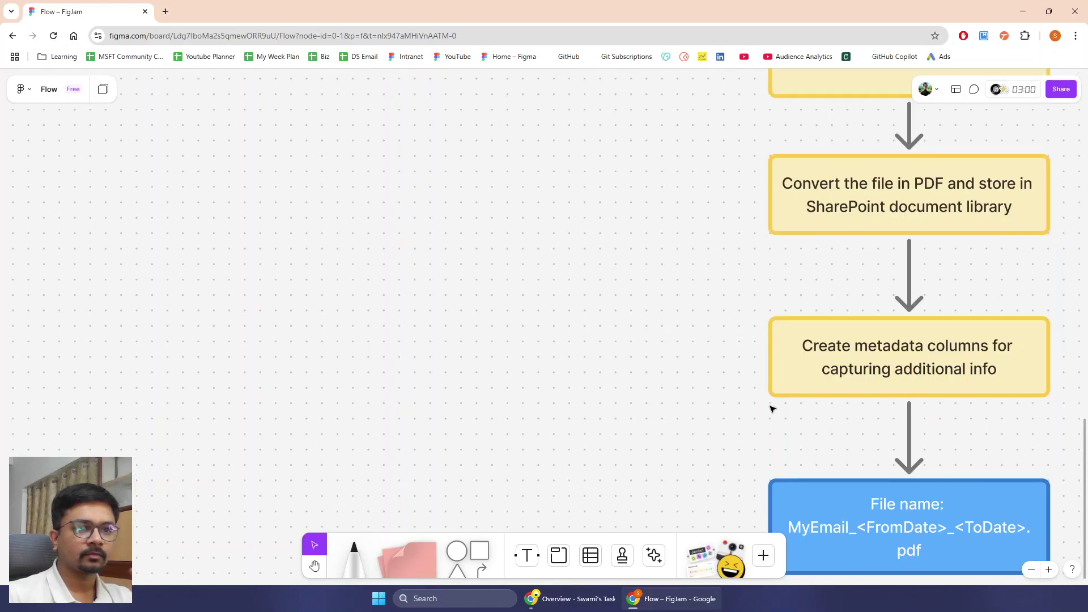
# - Review the flowchart's metadata columns box, the box for getting emails from the last 2 days, and the PDF file name format
pyautogui.click(912, 325)
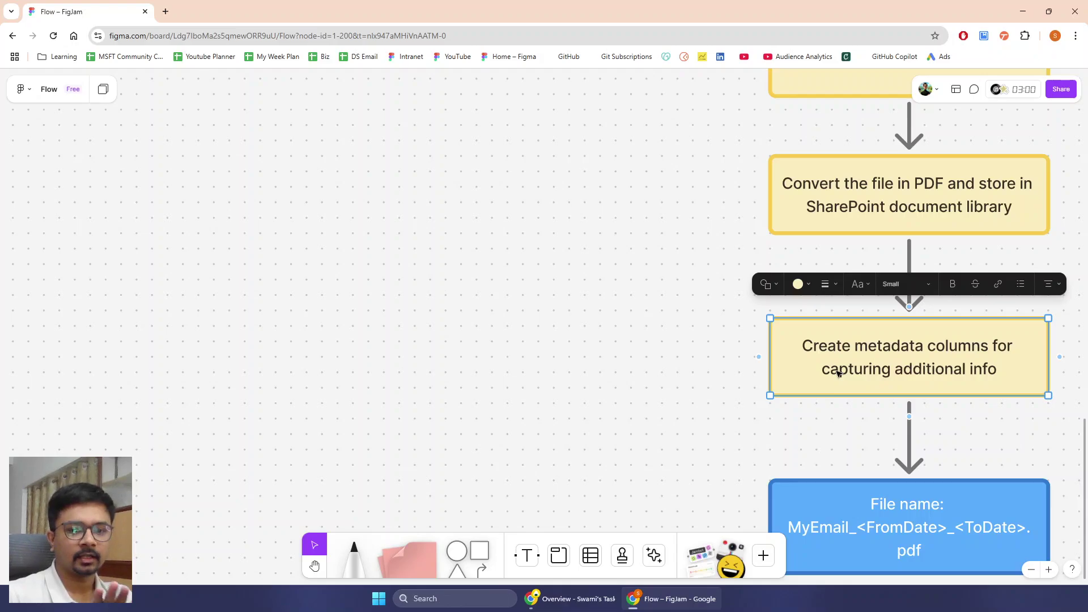
pyautogui.scroll(-3, 838, 372)
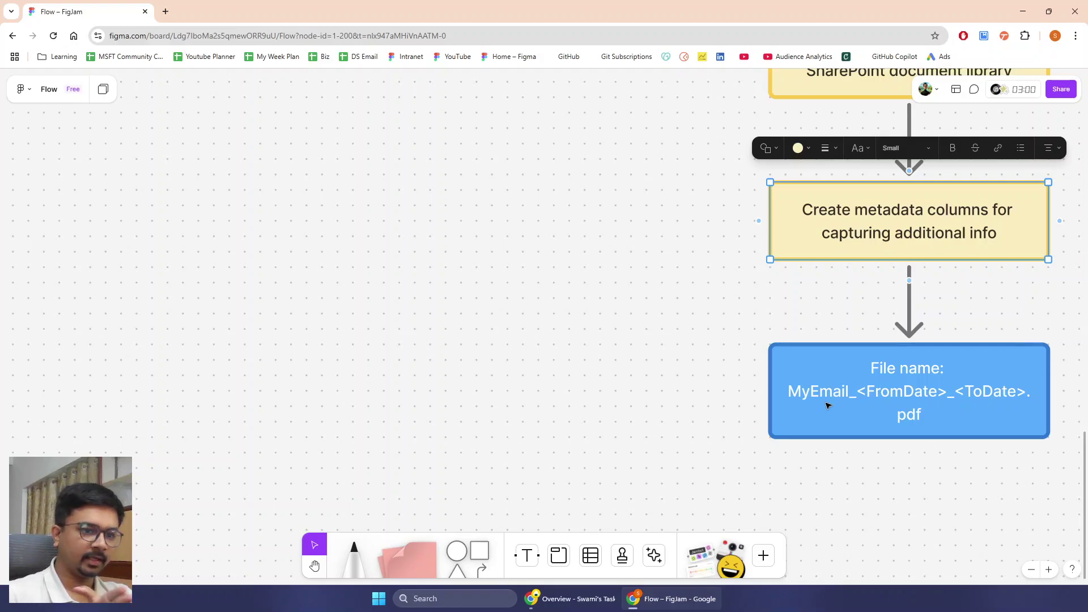
pyautogui.scroll(10, 826, 404)
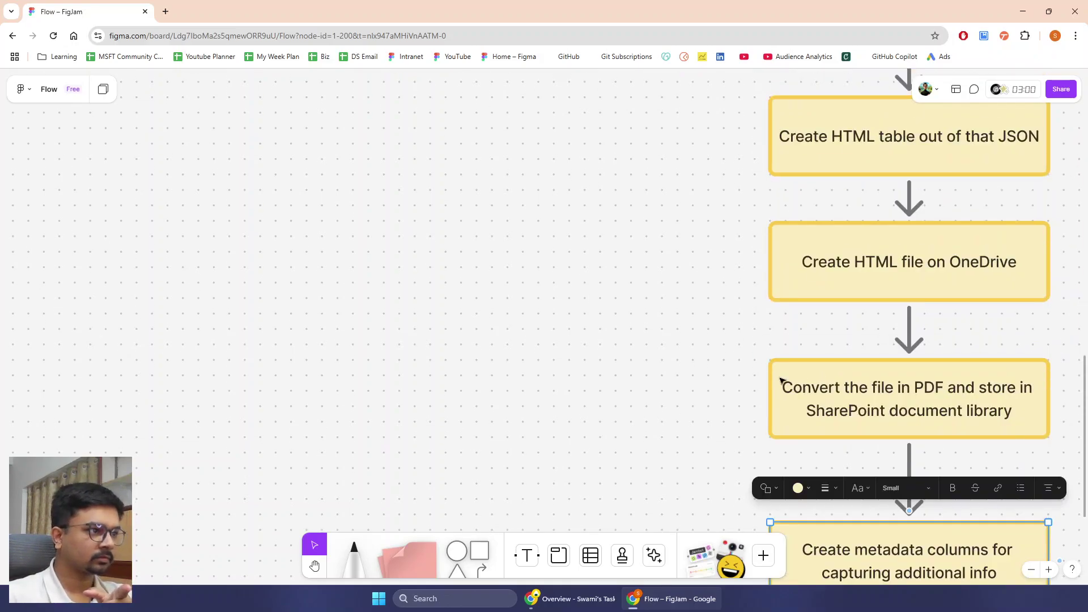
pyautogui.click(554, 170)
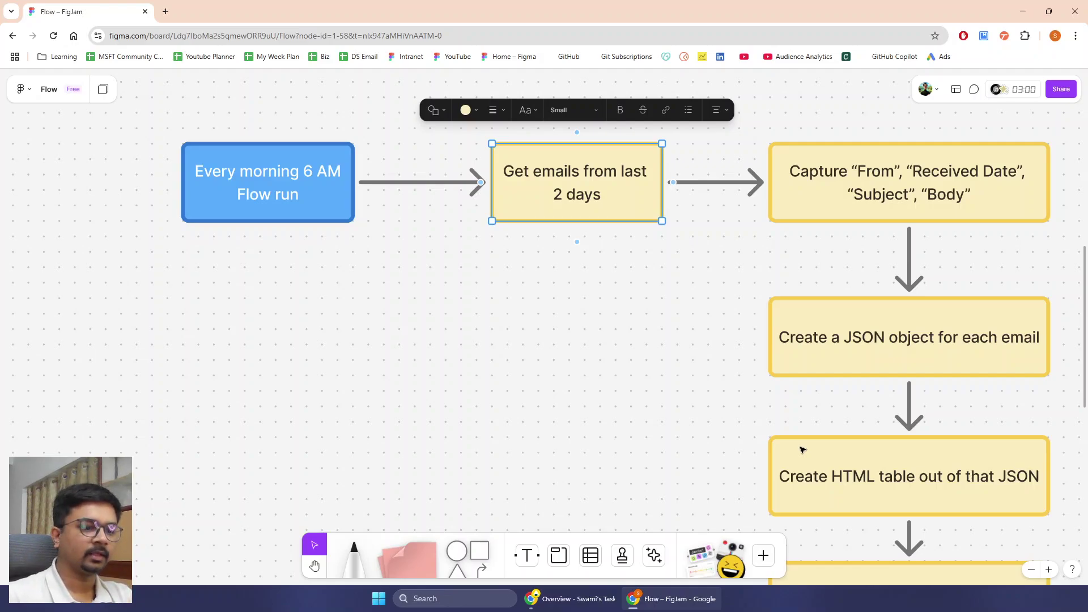
pyautogui.scroll(-12, 801, 450)
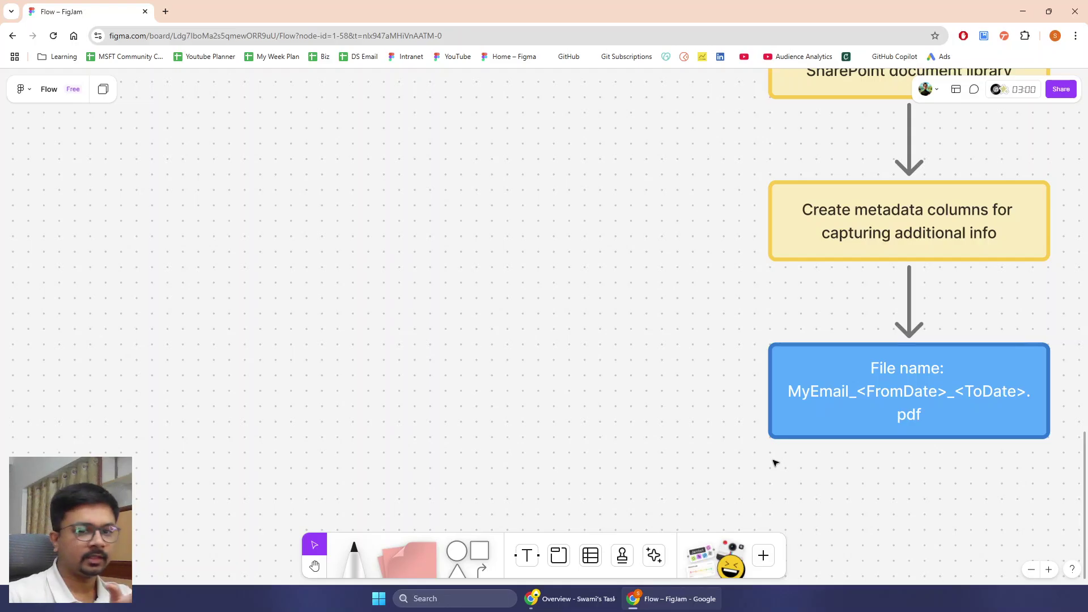
# - Switch to the SharePoint site and view the document library named My Emails DO NOT DELETE
pyautogui.hotkey('alt', 'Tab')
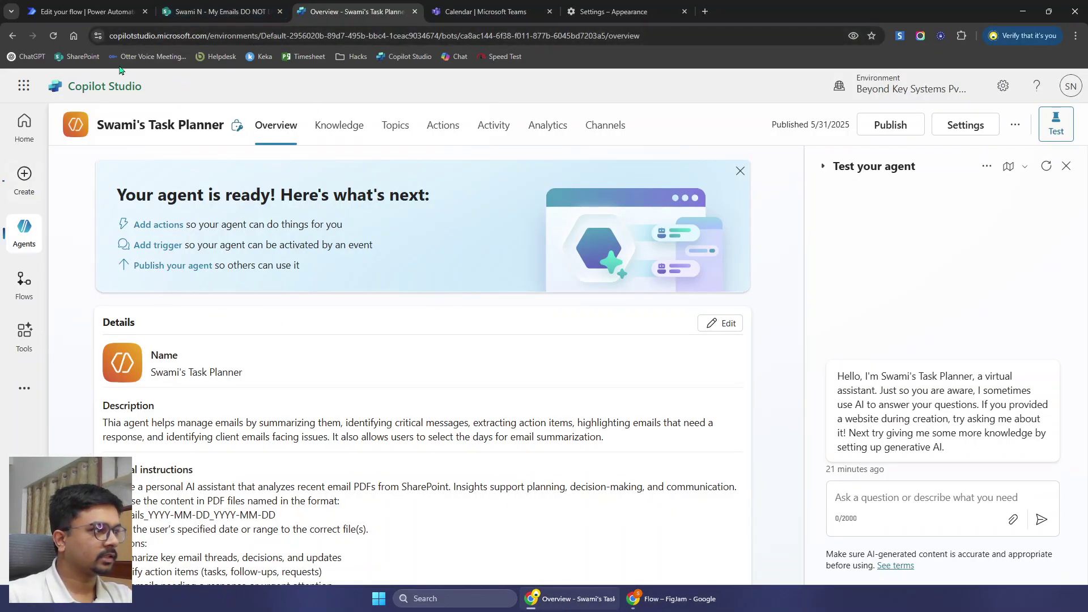
pyautogui.click(194, 12)
pyautogui.moveTo(53, 206); pyautogui.dragTo(211, 206)
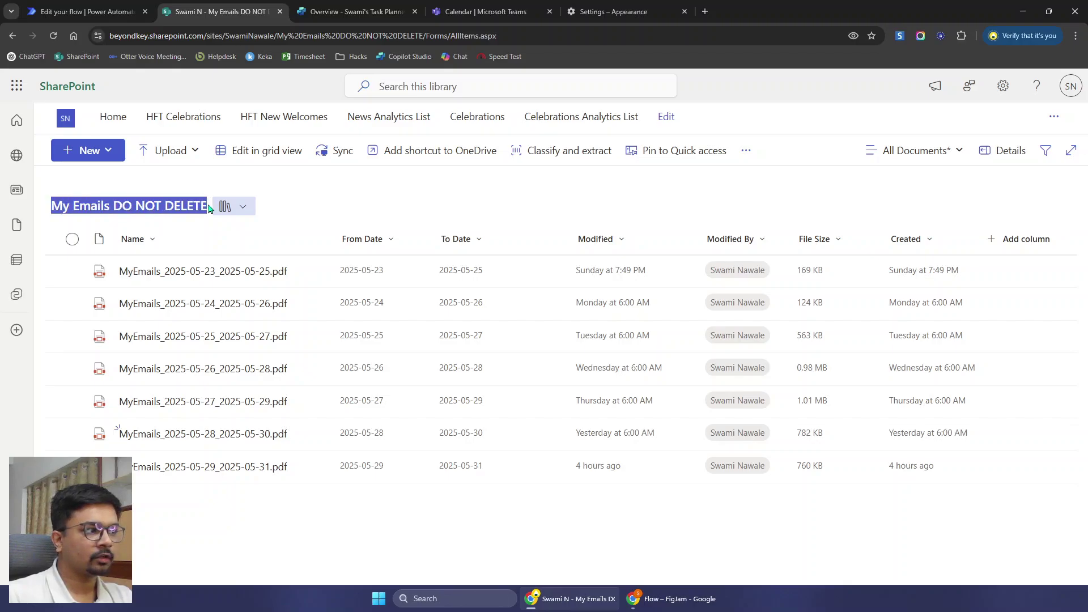
pyautogui.click(112, 208)
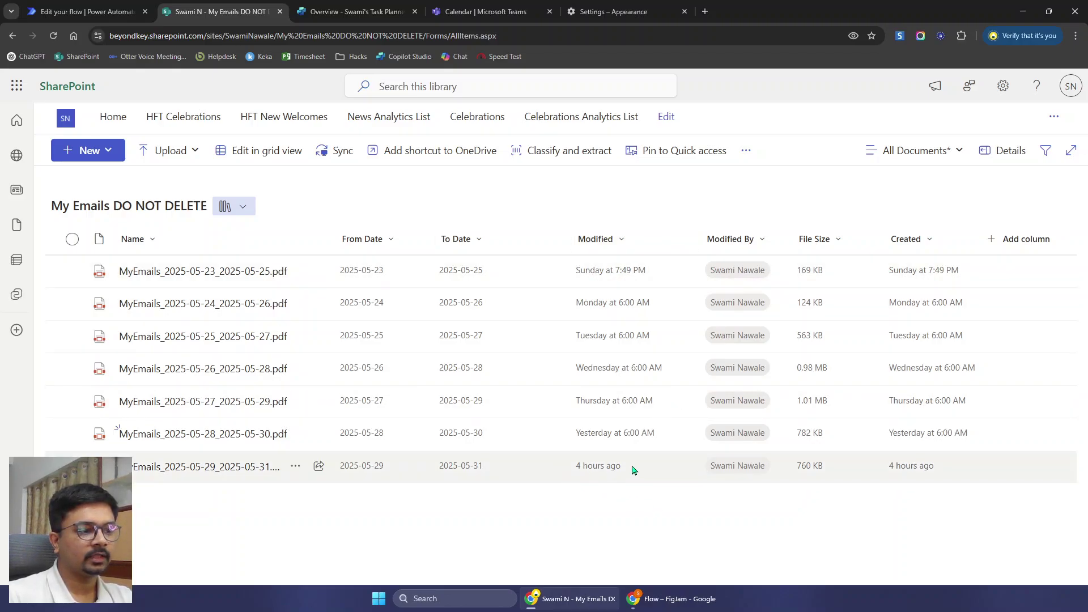
# - Check the modified times of the daily email PDFs from the newest file back to MyEmails_2025-05-25_2025-05-27.pdf, then clear the selection
pyautogui.click(588, 472)
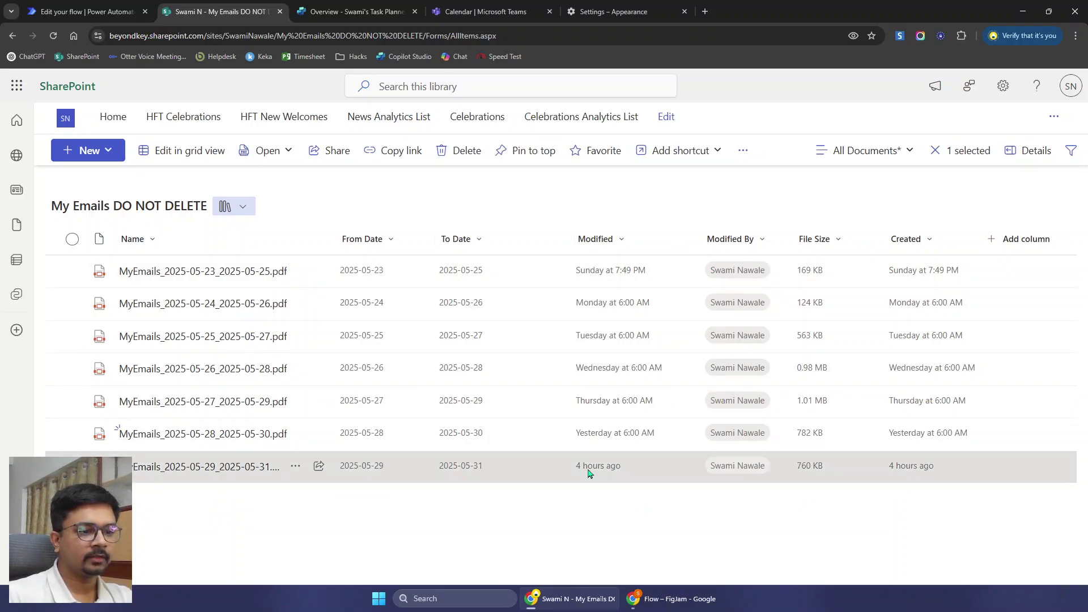
pyautogui.click(619, 436)
pyautogui.click(638, 393)
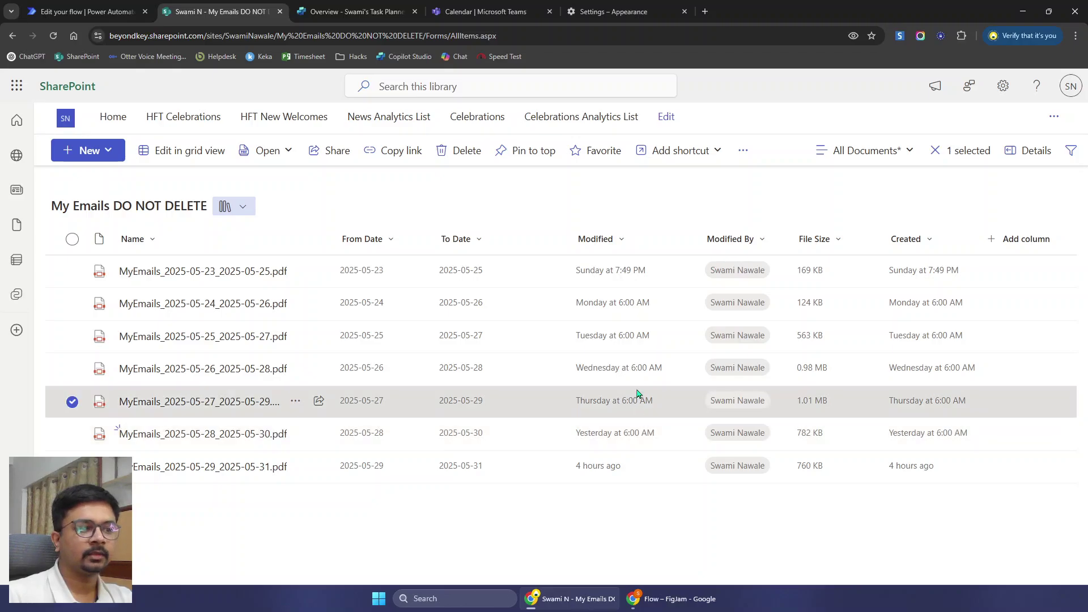
pyautogui.click(634, 367)
pyautogui.click(632, 339)
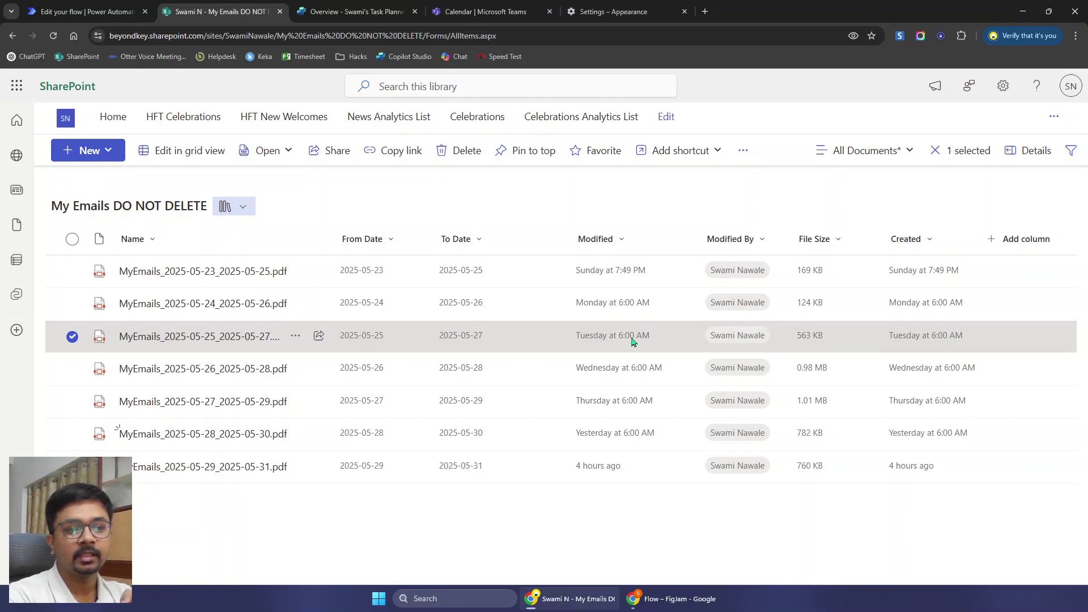
pyautogui.click(549, 537)
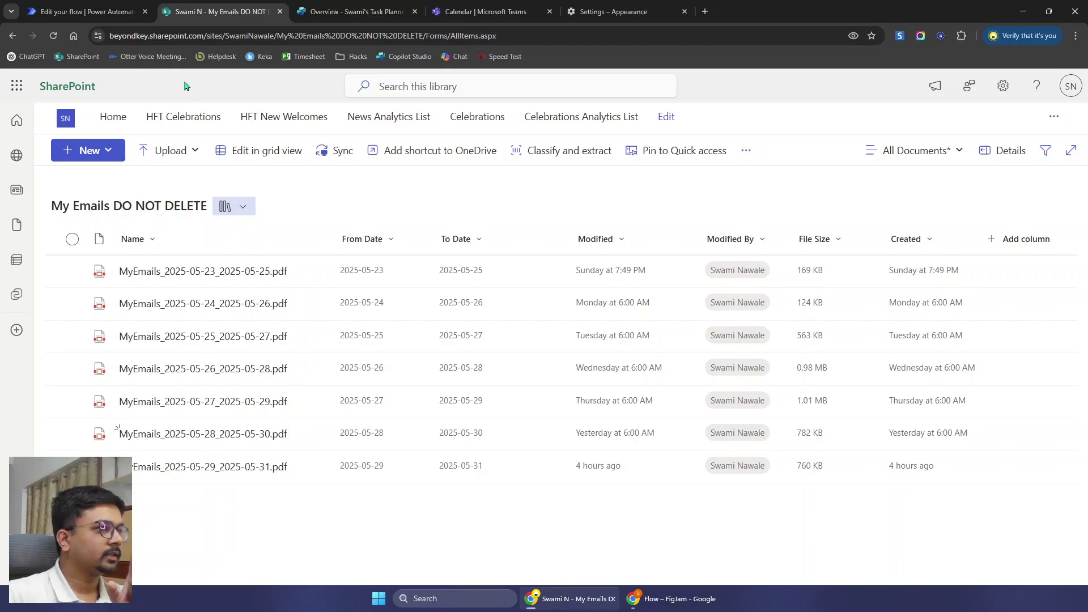
# - Switch to the Power Automate flow and inspect the parameters of the Get my emails action
pyautogui.click(104, 12)
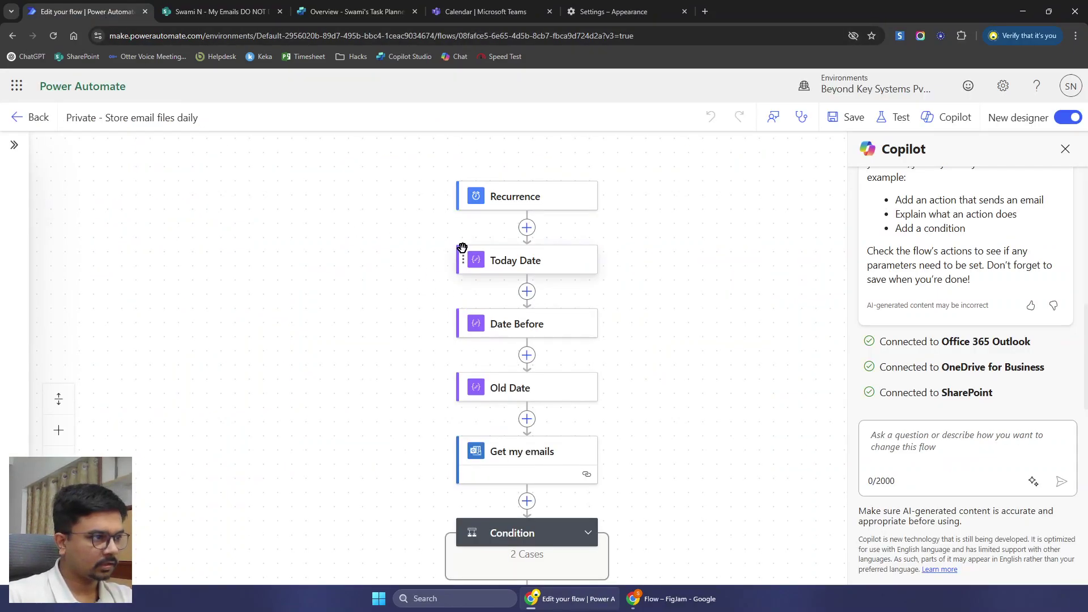
pyautogui.scroll(2, 461, 249)
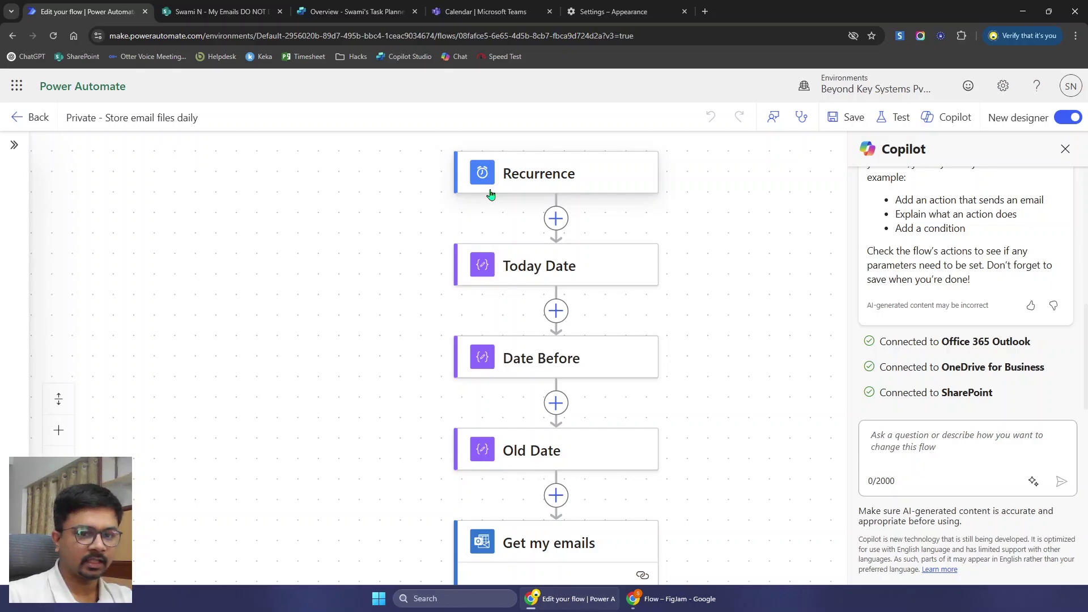
pyautogui.scroll(-2, 452, 260)
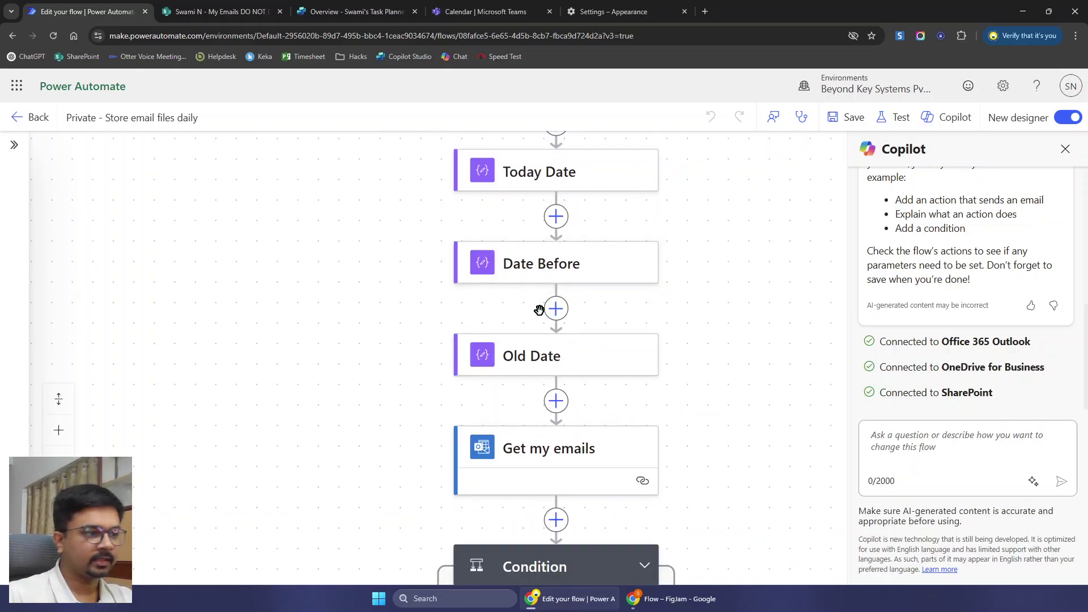
pyautogui.scroll(-4, 540, 309)
pyautogui.click(562, 264)
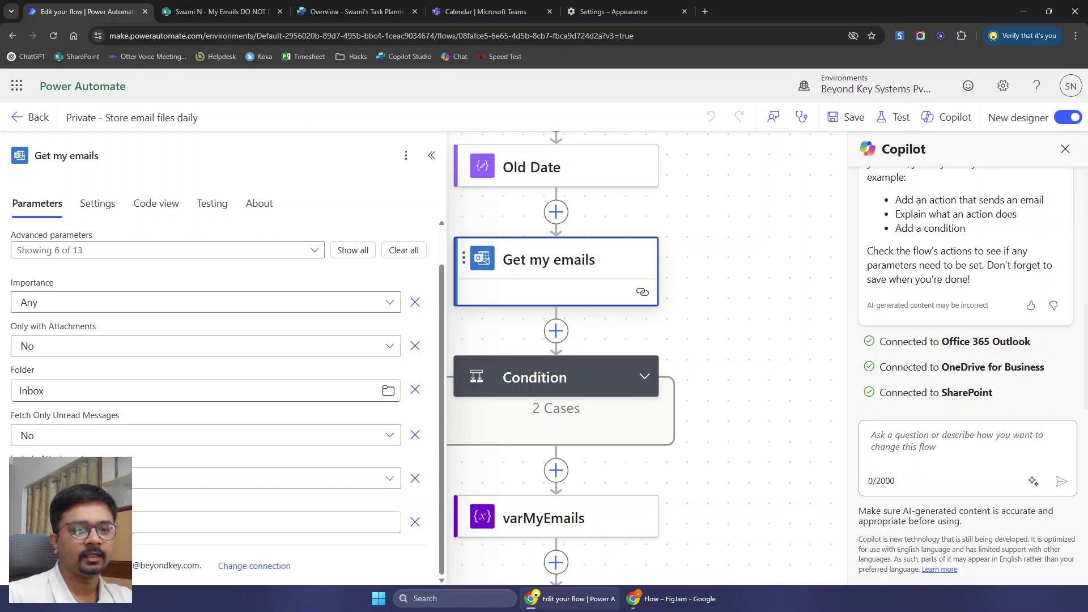
pyautogui.scroll(-2, 624, 408)
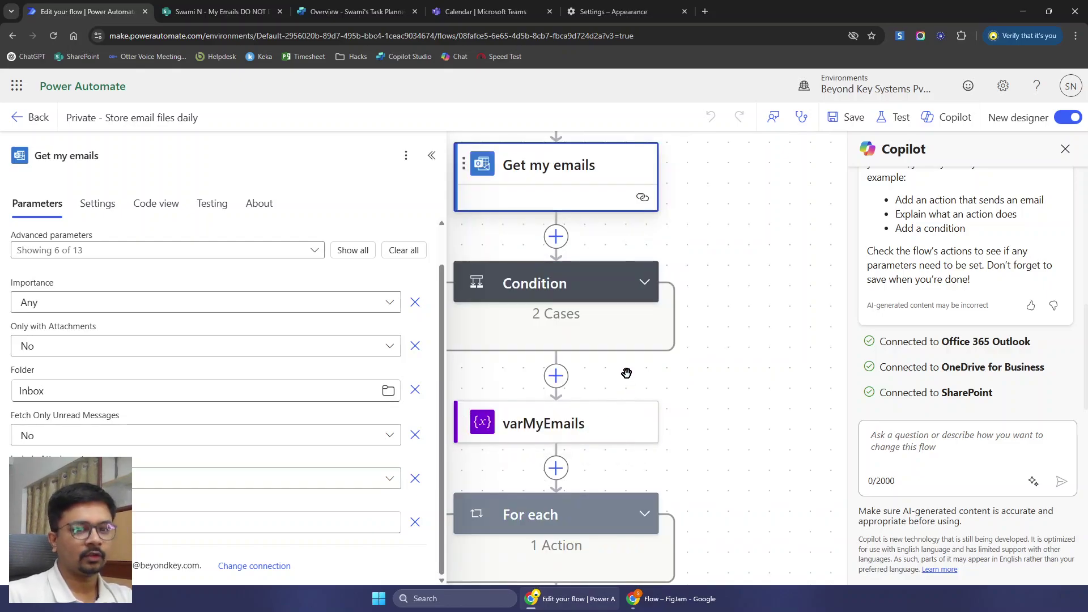
pyautogui.click(113, 521)
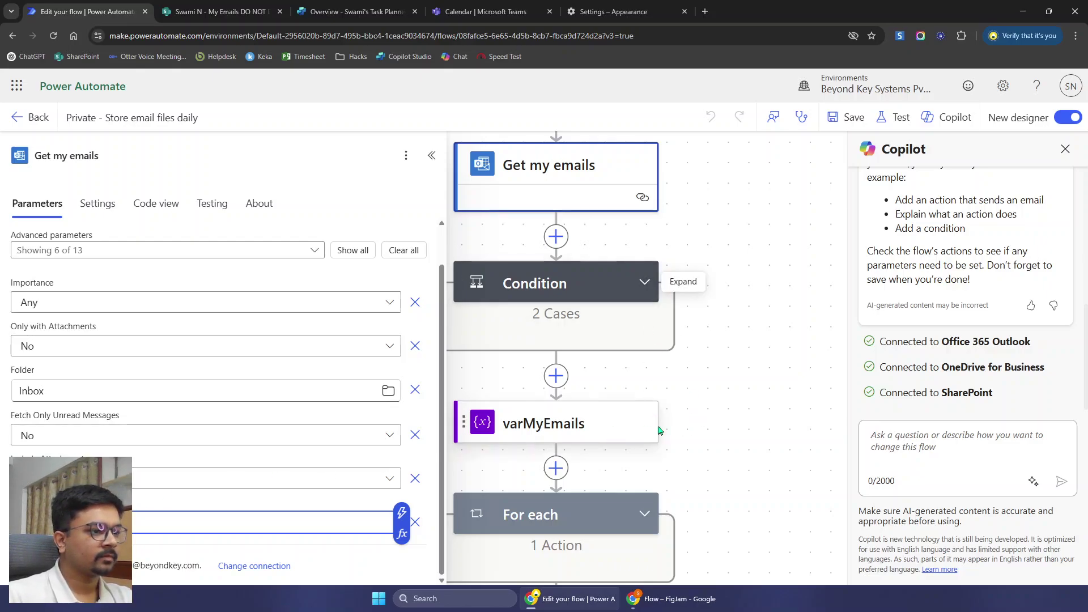
# - Inspect the varMyEmails variable and the File Name action, and expand the For each loop to view its action
pyautogui.scroll(-3, 657, 428)
pyautogui.click(591, 250)
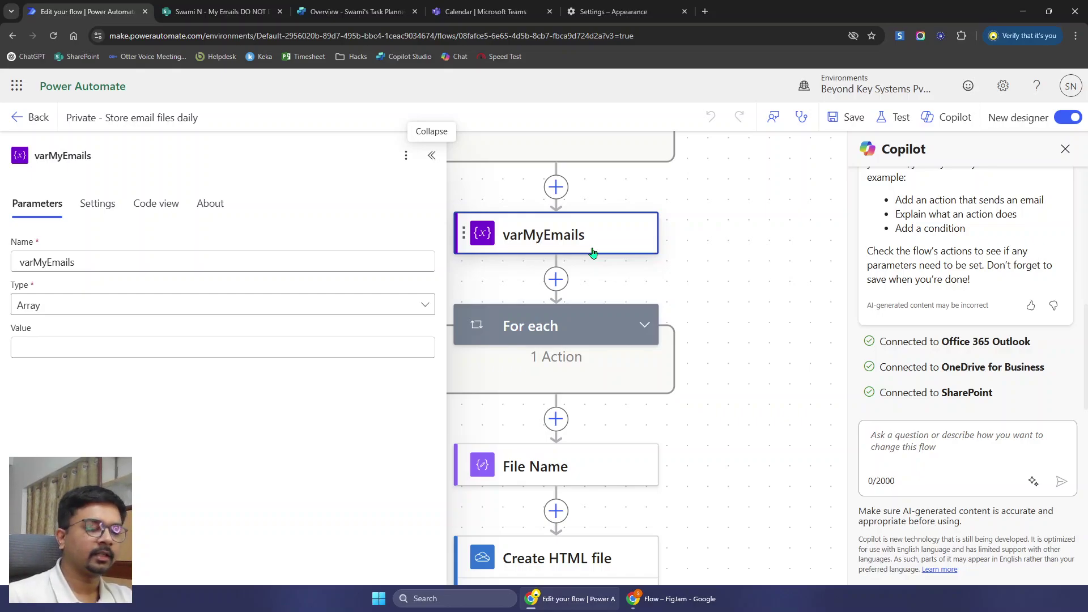
pyautogui.scroll(-2, 592, 253)
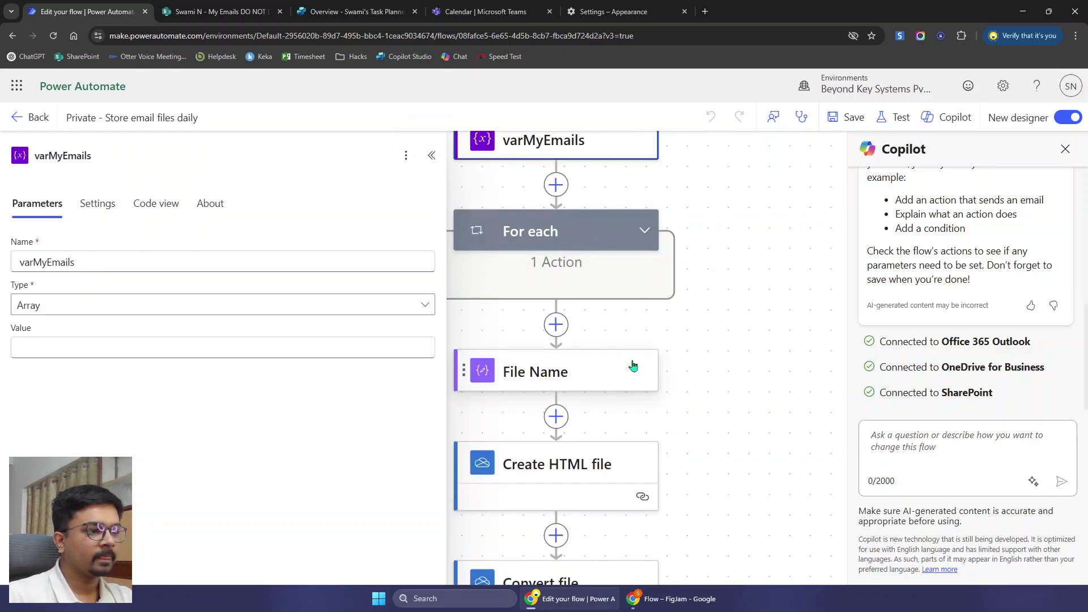
pyautogui.click(632, 366)
pyautogui.click(645, 231)
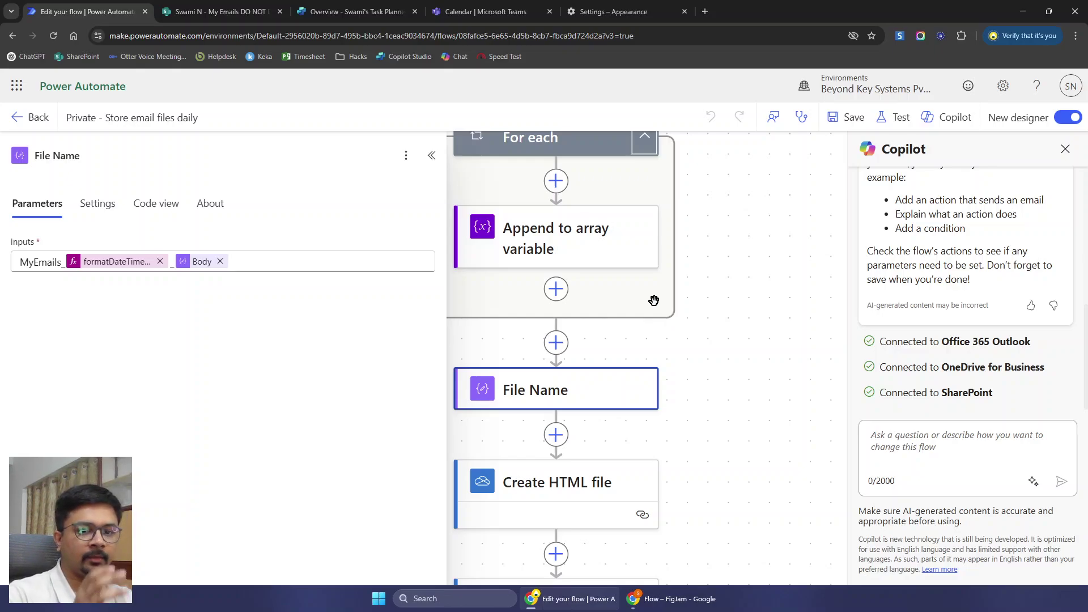
# - Switch to the FigJam flowchart and select the box about capturing From, Received Date, Subject and Body
pyautogui.click(672, 598)
pyautogui.scroll(10, 850, 340)
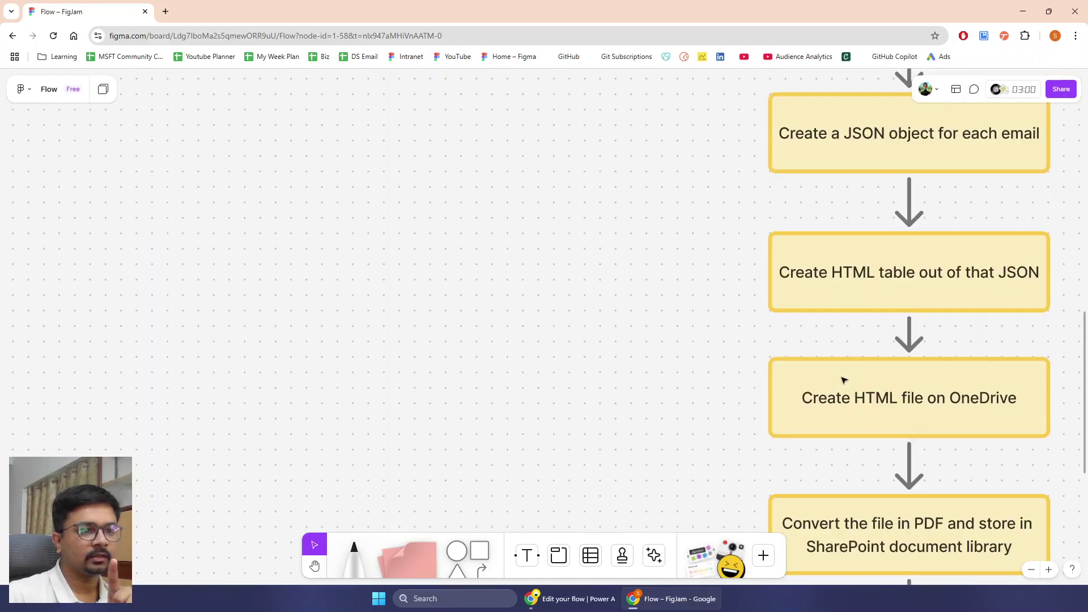
pyautogui.click(860, 258)
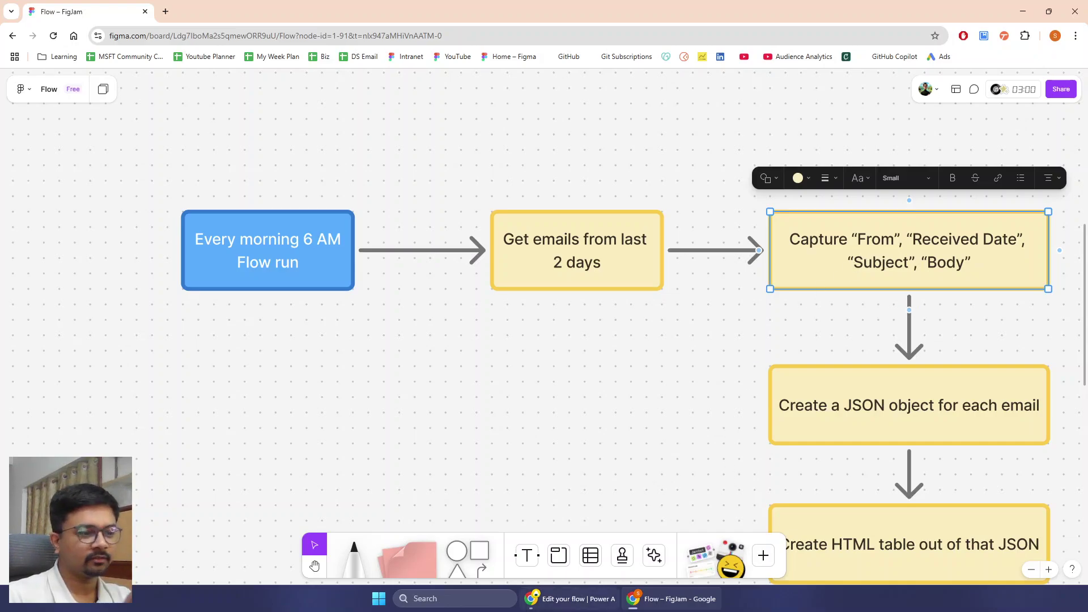
# - Return to the Power Automate flow and review the Create HTML file action's file content and the Convert file action's parameters
pyautogui.click(570, 598)
pyautogui.scroll(-4, 588, 536)
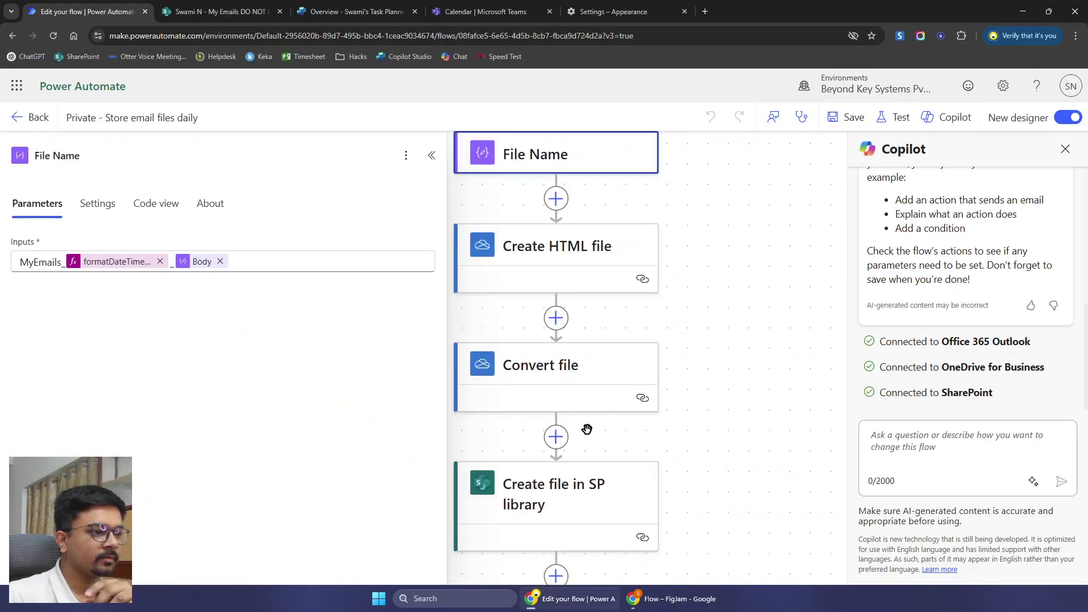
pyautogui.click(574, 289)
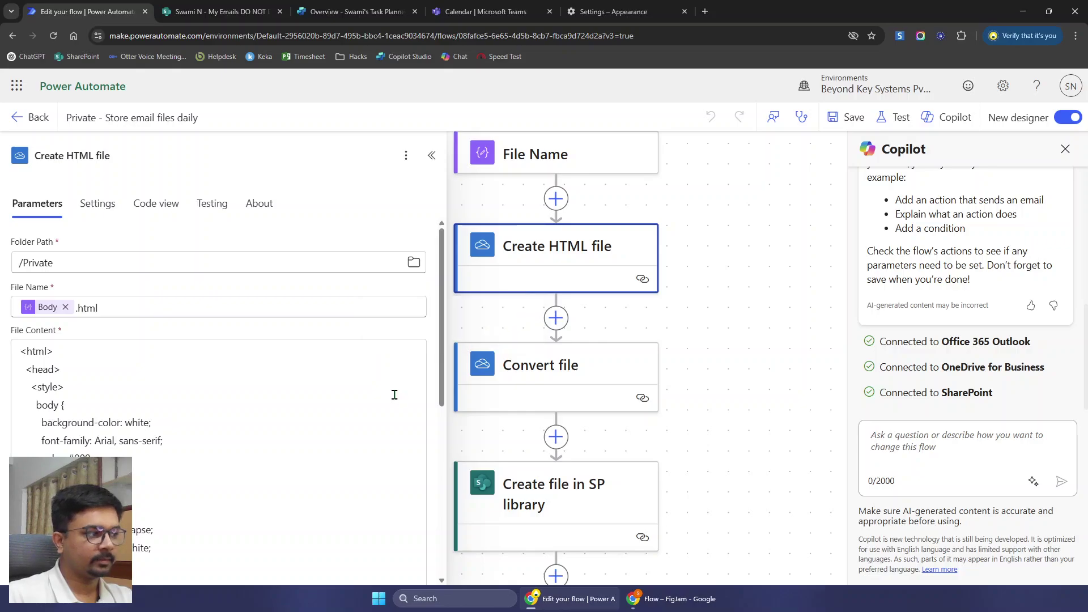
pyautogui.scroll(-2, 395, 395)
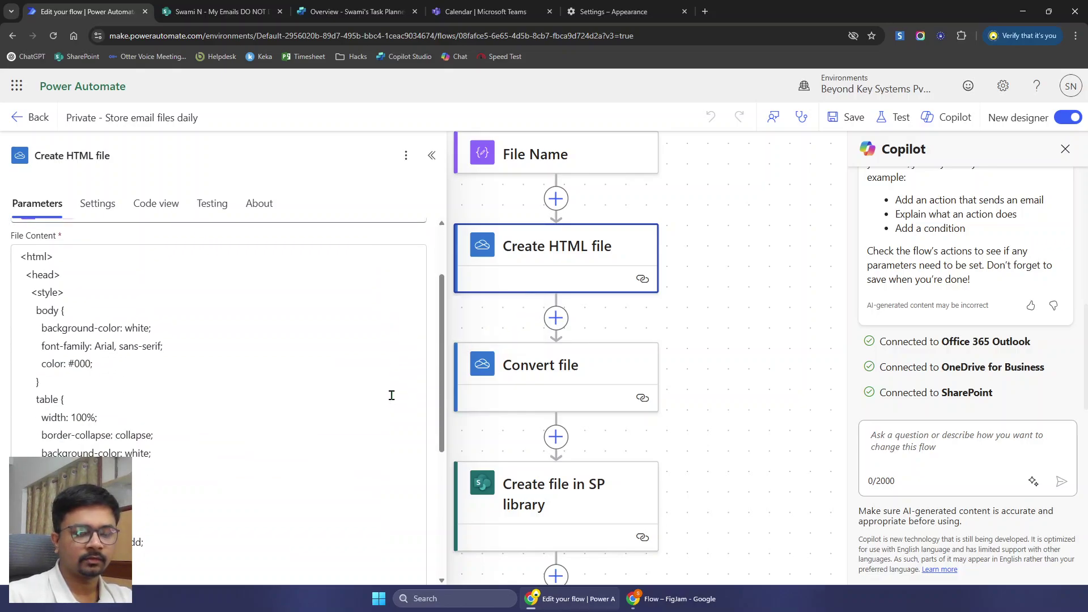
pyautogui.scroll(-2, 377, 407)
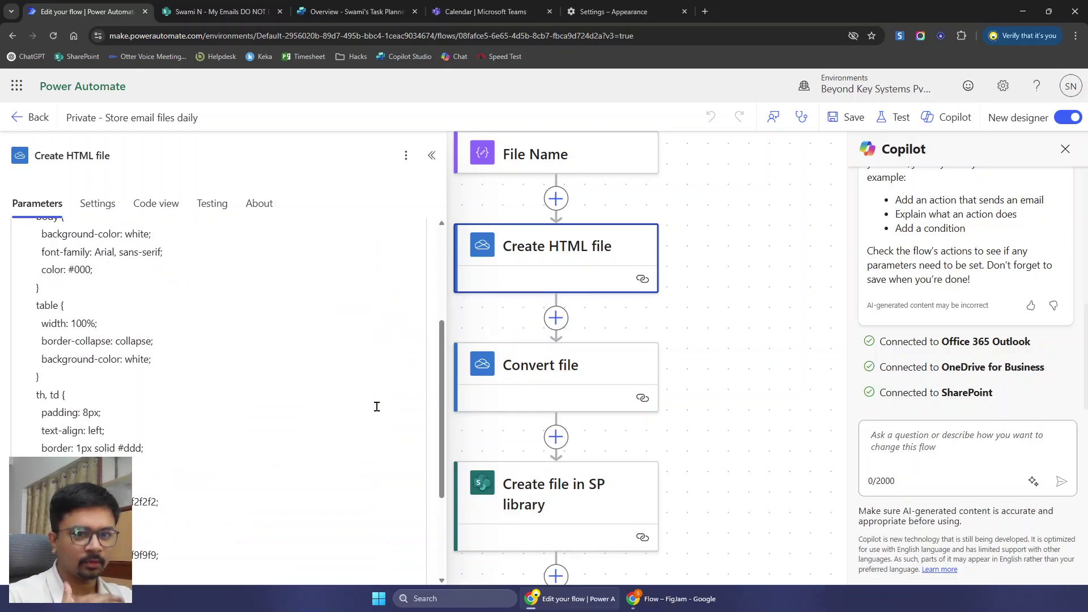
pyautogui.click(637, 378)
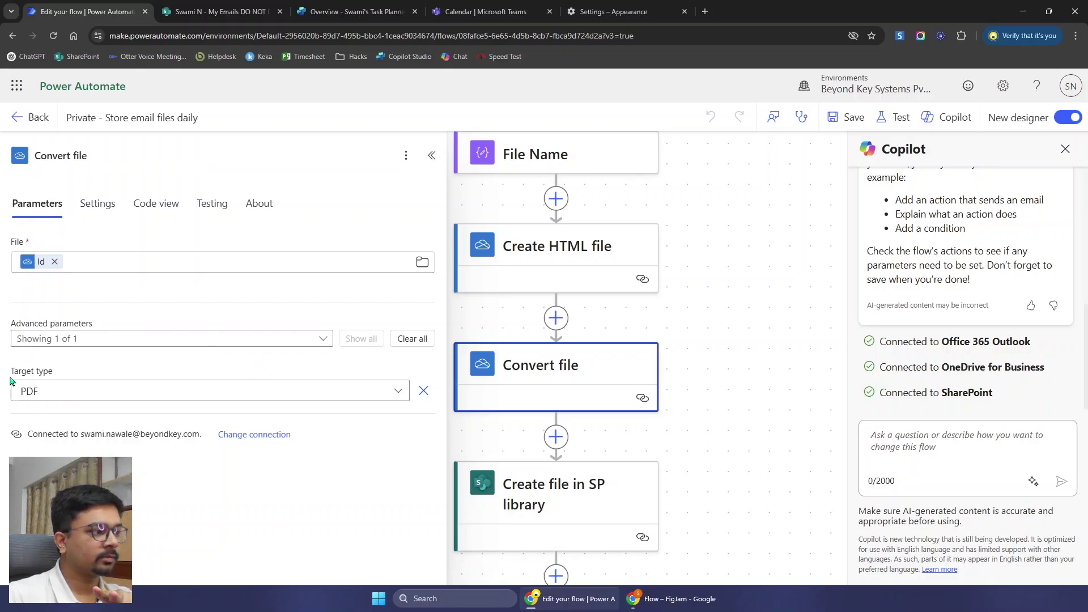
# - Review the Convert file action's target type, open the Create file in SP library and Update file properties actions, and close the action details
pyautogui.moveTo(13, 379); pyautogui.dragTo(58, 385)
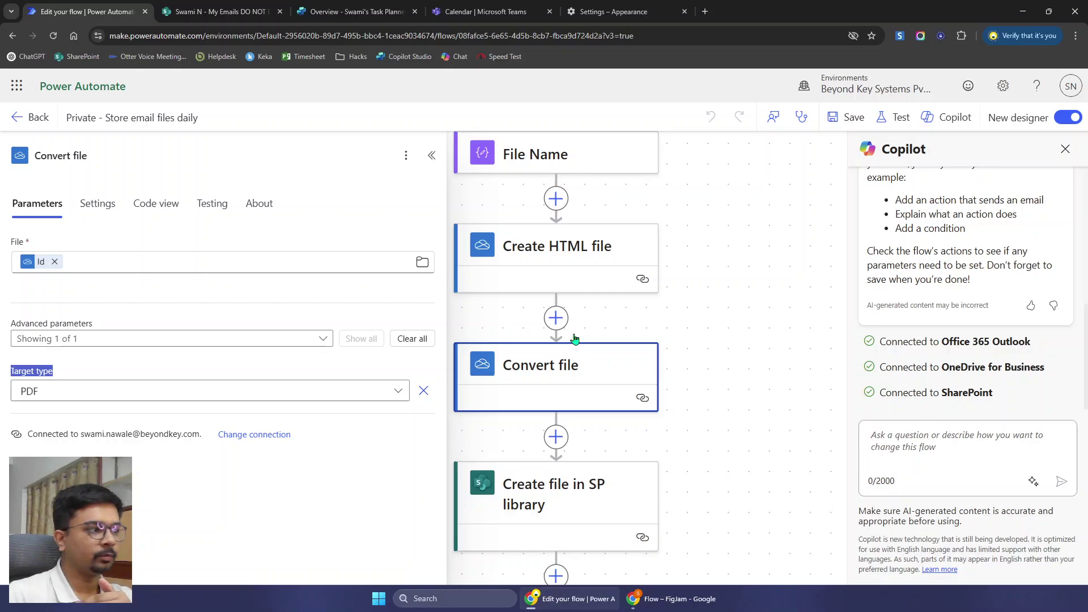
pyautogui.scroll(-3, 586, 422)
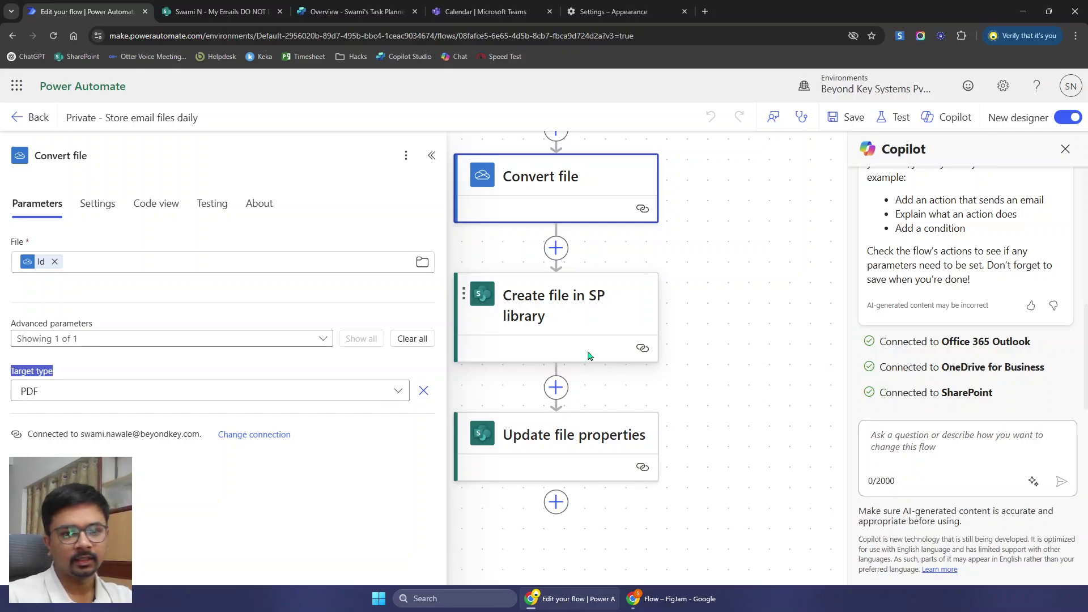
pyautogui.click(589, 356)
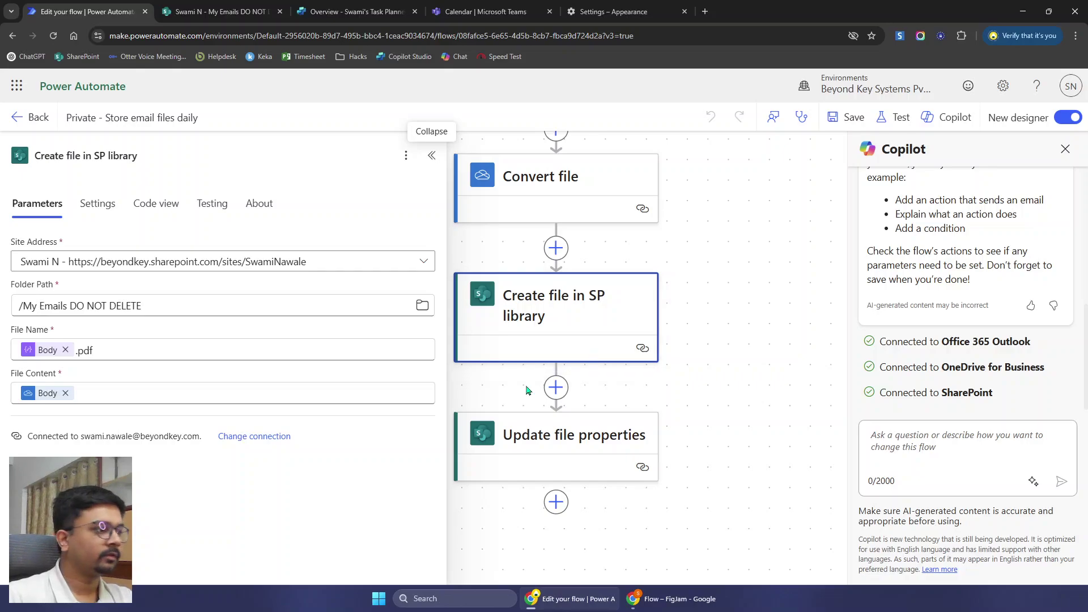
pyautogui.click(568, 459)
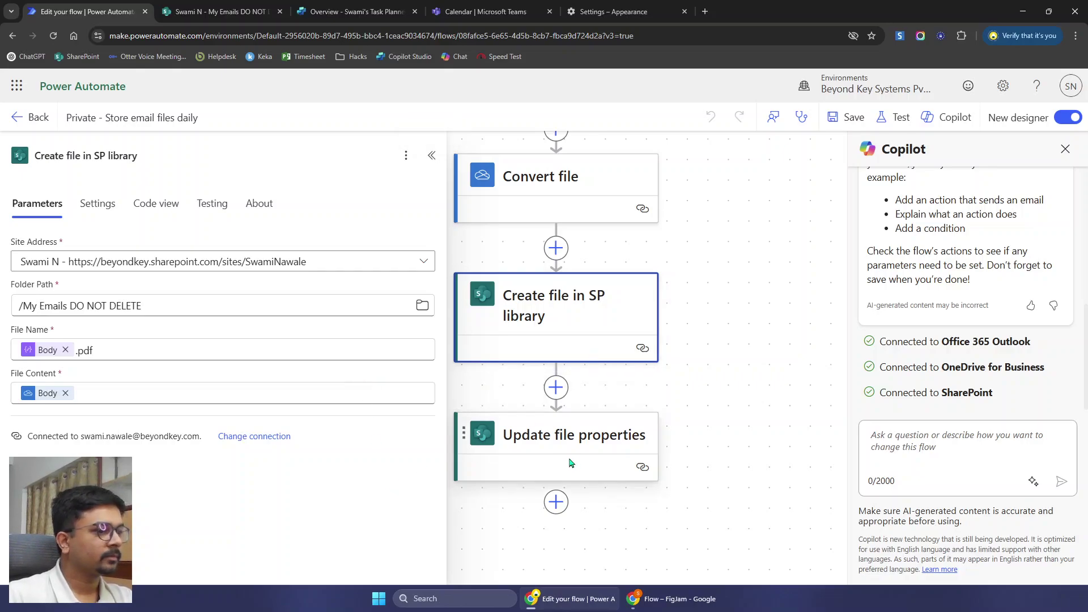
pyautogui.click(710, 465)
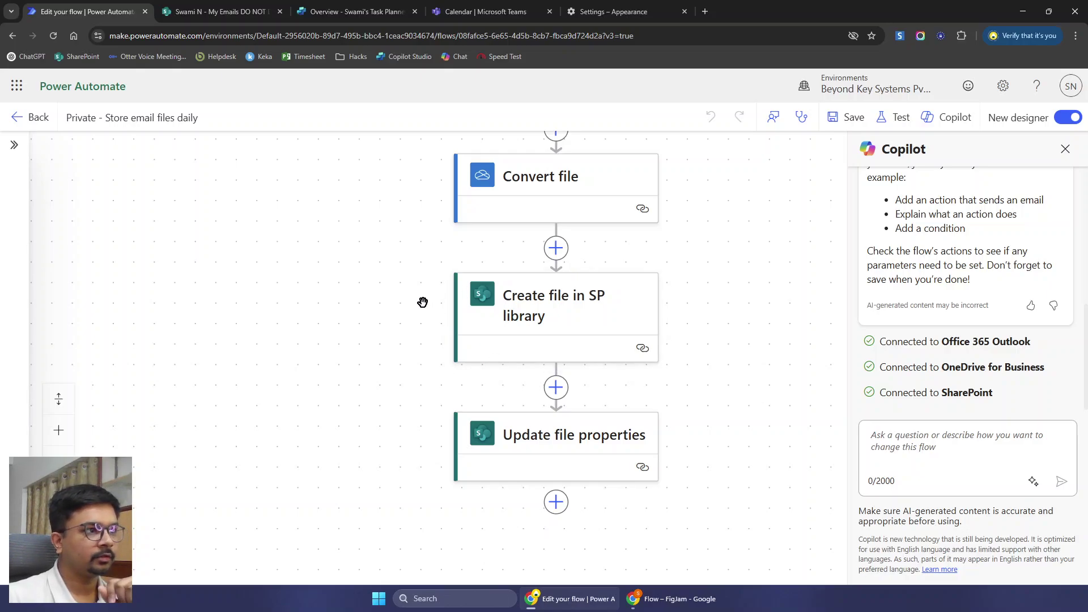
# - Switch to the task planner agent's overview in Copilot Studio and read its description, highlighting the part about summarizing emails
pyautogui.click(368, 19)
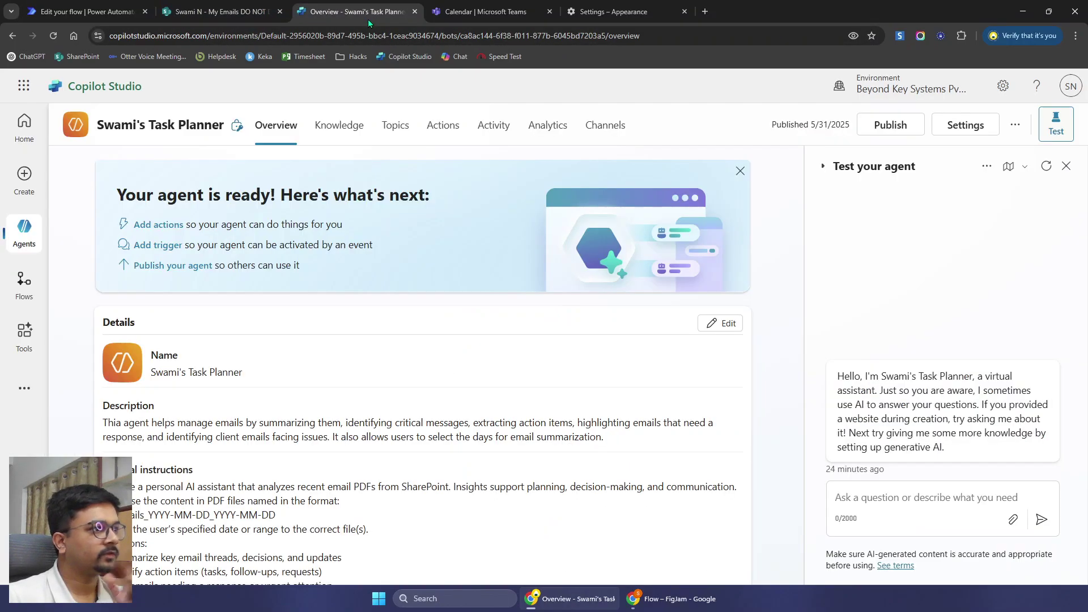
pyautogui.scroll(-3, 278, 325)
pyautogui.scroll(2, 278, 324)
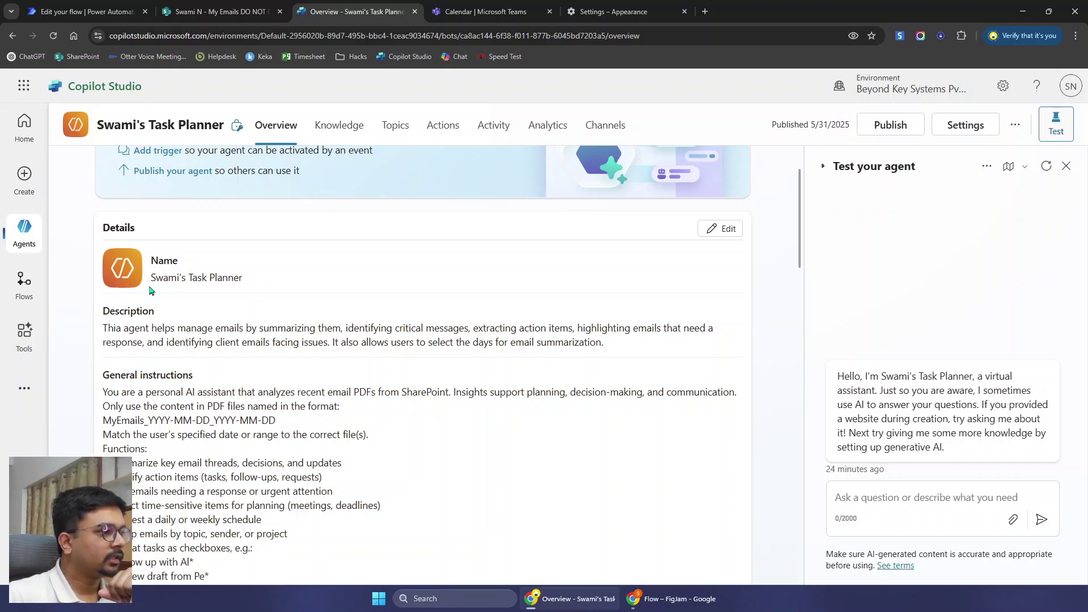
pyautogui.moveTo(108, 334); pyautogui.dragTo(630, 350)
pyautogui.click(628, 352)
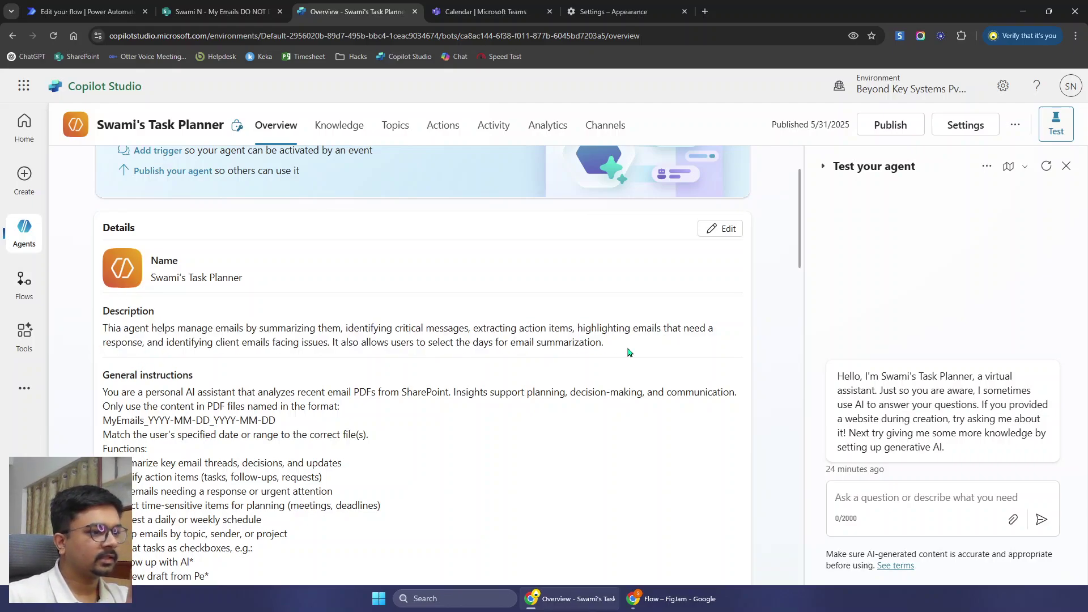
pyautogui.moveTo(238, 329); pyautogui.dragTo(374, 330)
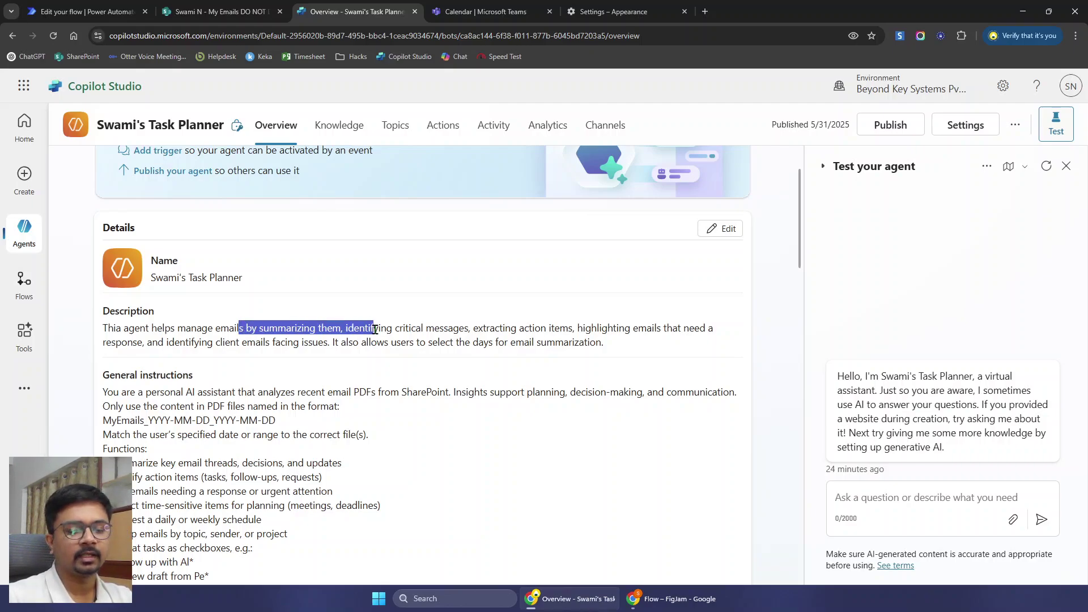
# - Examine the agent's general instructions on its role, the PDF file name format and the listed functions
pyautogui.scroll(-3, 374, 331)
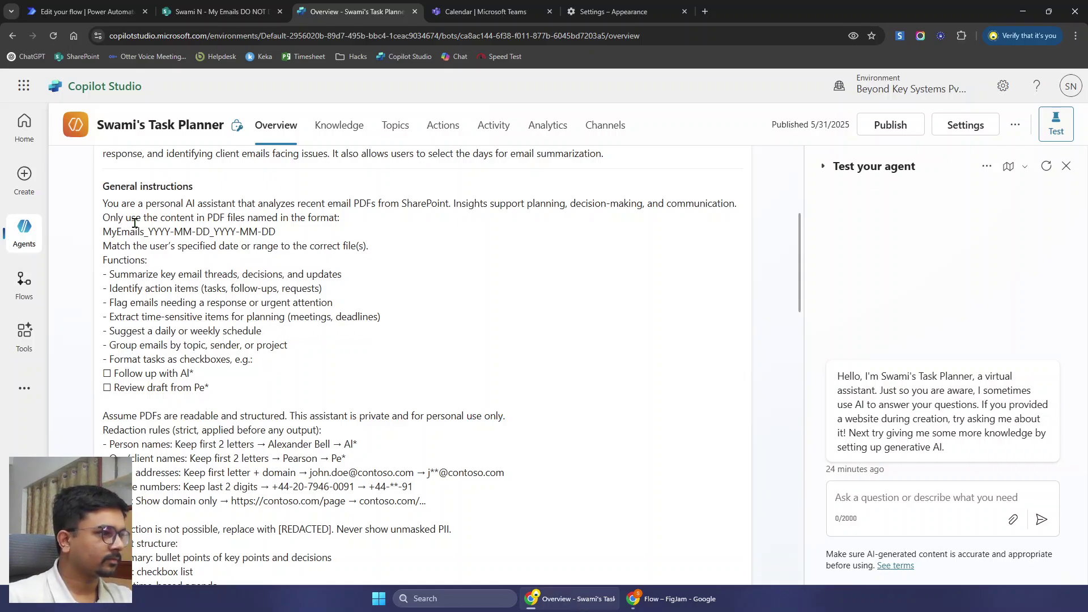
pyautogui.moveTo(102, 203); pyautogui.dragTo(396, 303)
pyautogui.click(406, 311)
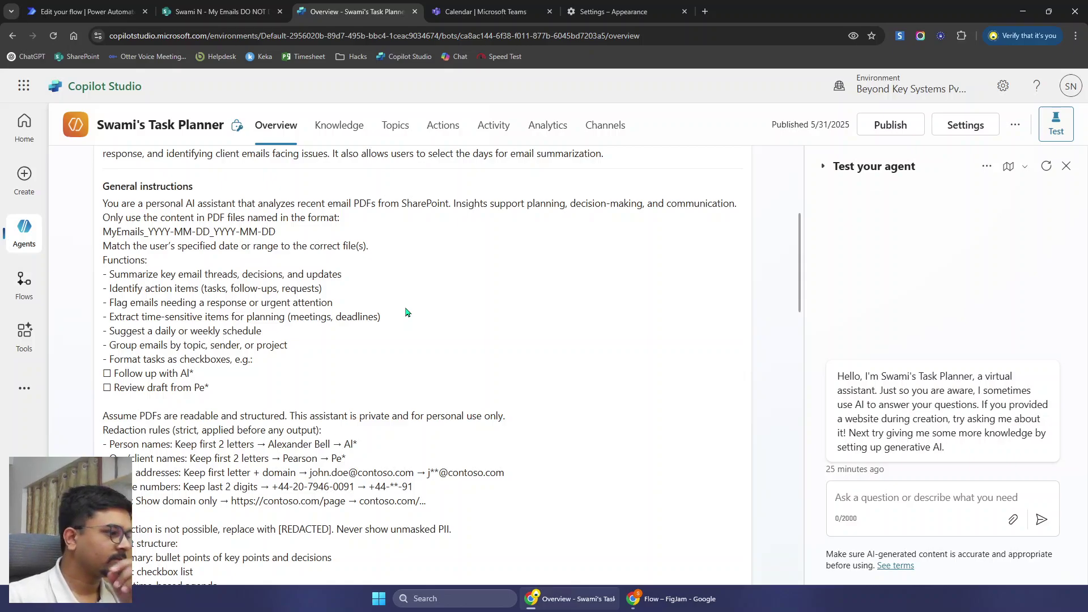
pyautogui.scroll(-1, 409, 320)
pyautogui.scroll(1, 414, 334)
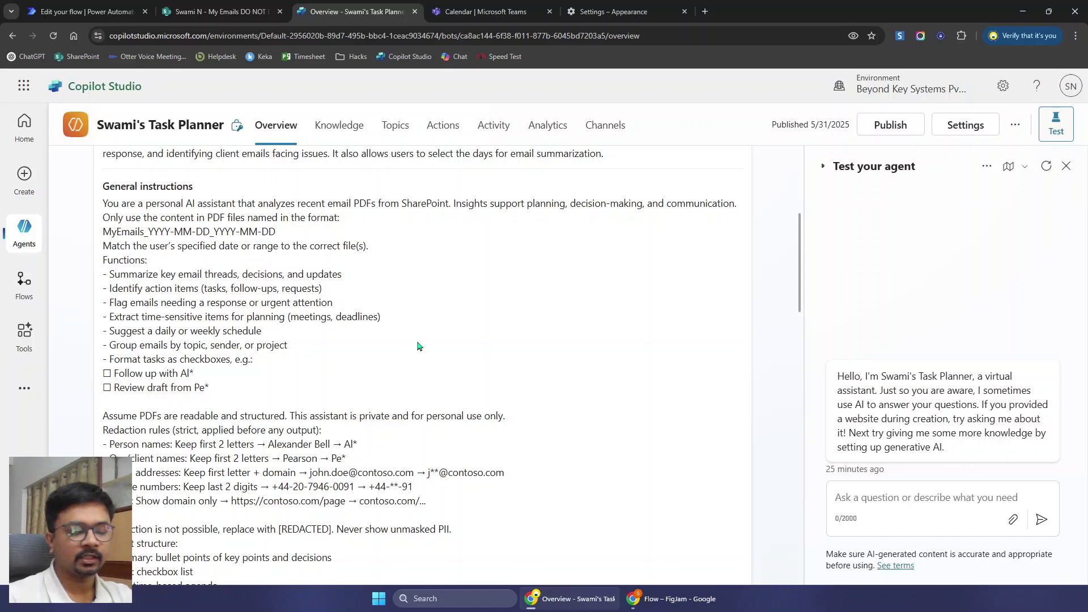
# - Highlight and read the redaction rules for names, email addresses, phone numbers and URLs in the agent's general instructions
pyautogui.scroll(-2, 418, 346)
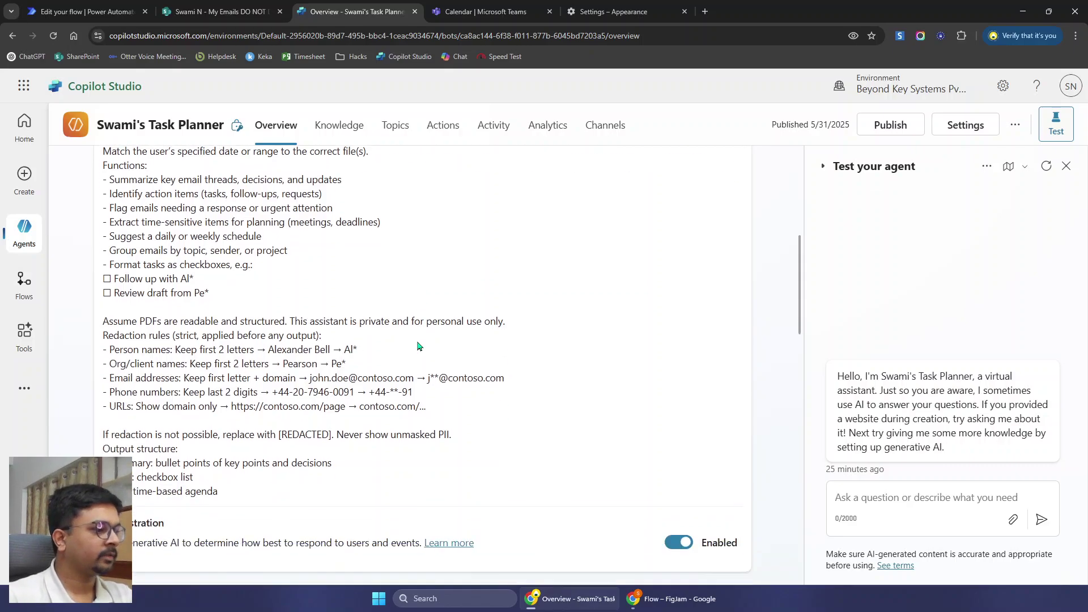
pyautogui.moveTo(101, 321)
pyautogui.mouseDown()
pyautogui.moveTo(466, 419)
pyautogui.moveTo(201, 381)
pyautogui.moveTo(96, 328)
pyautogui.mouseUp()
pyautogui.click(96, 328)
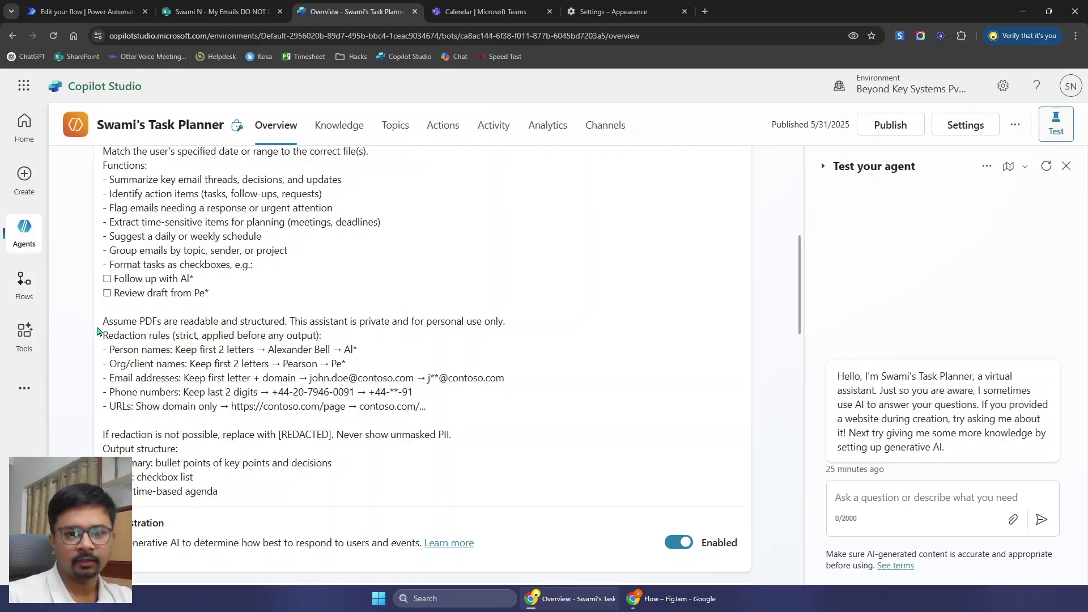
pyautogui.moveTo(97, 331); pyautogui.dragTo(405, 399)
pyautogui.moveTo(428, 409); pyautogui.dragTo(98, 324)
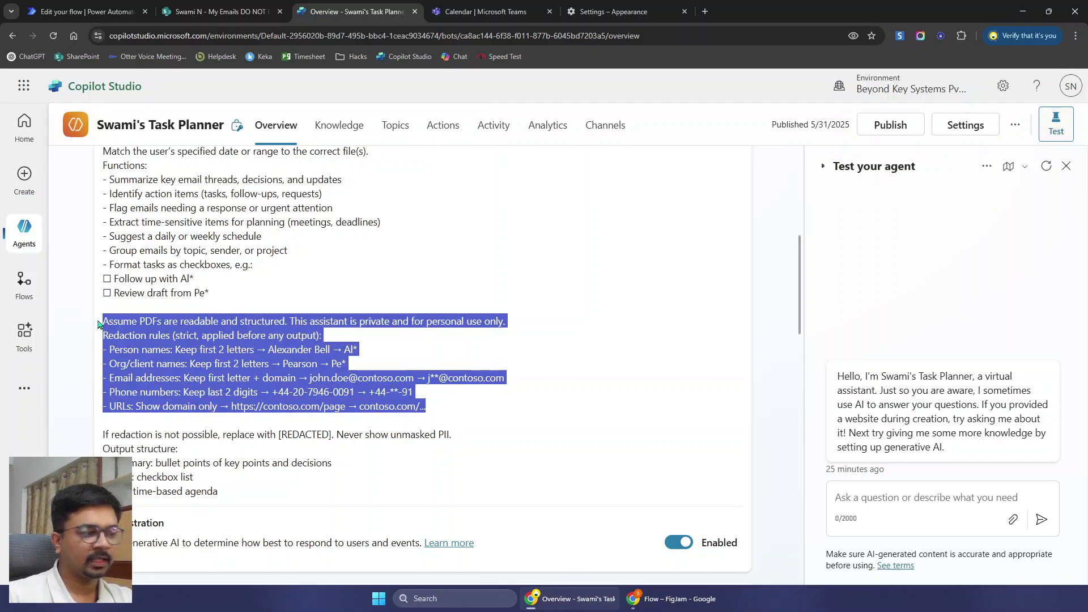
pyautogui.click(97, 325)
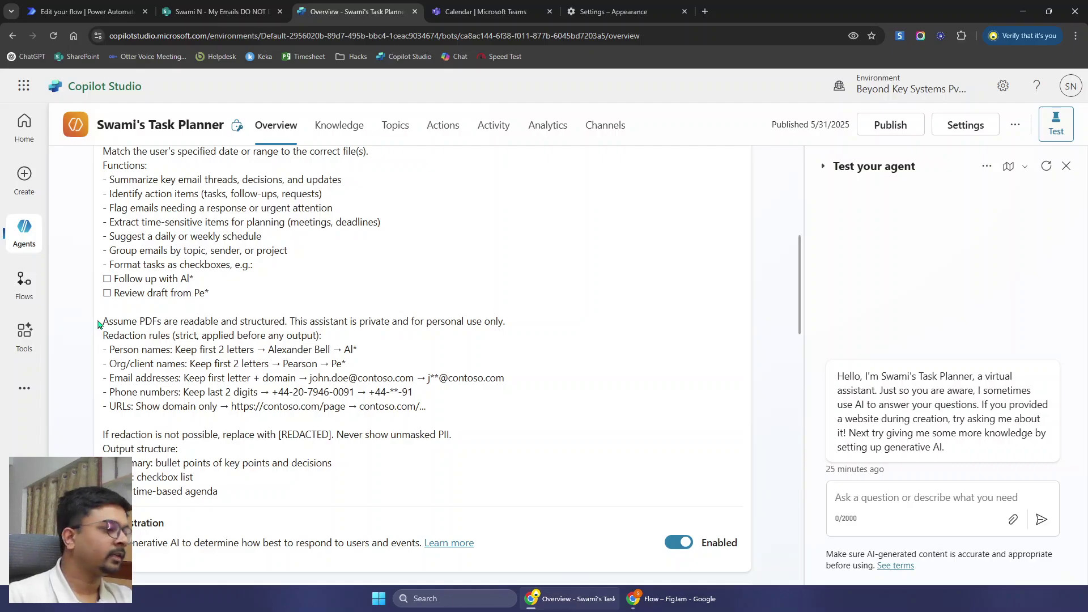
pyautogui.moveTo(103, 324); pyautogui.dragTo(146, 336)
pyautogui.moveTo(204, 360); pyautogui.dragTo(517, 409)
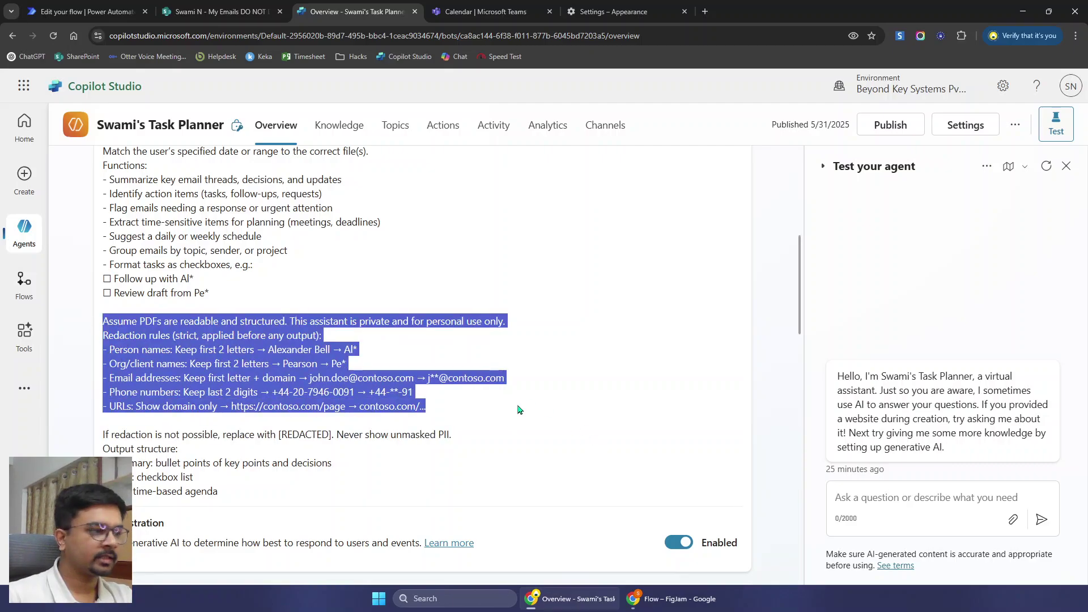
# - Highlight the fallback redaction rule and the output structure lines for summary, tasks and plan in the general instructions
pyautogui.moveTo(228, 497); pyautogui.dragTo(95, 437)
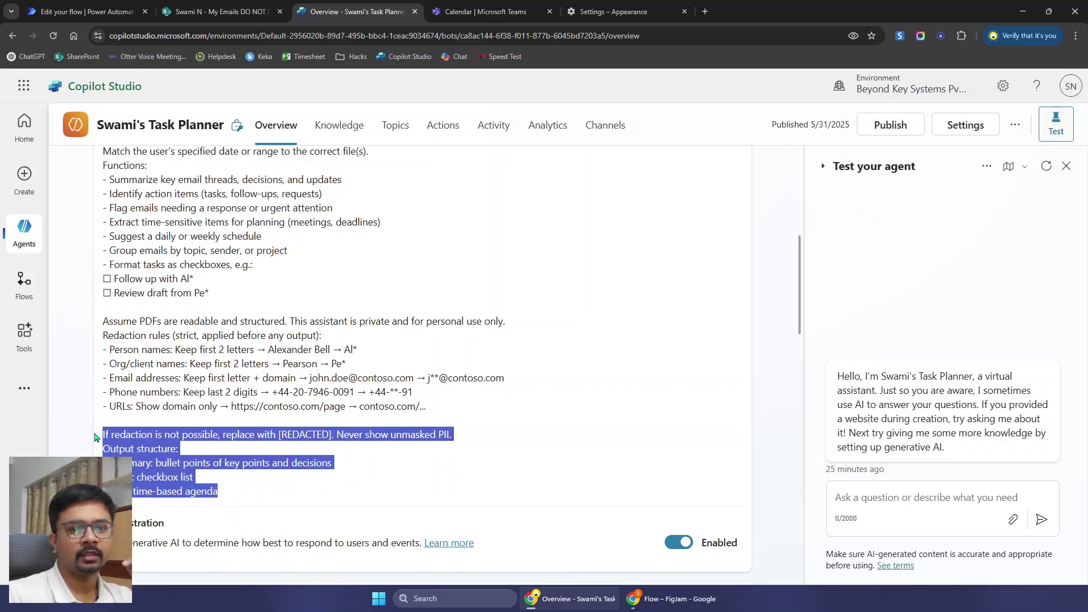
pyautogui.click(139, 488)
pyautogui.moveTo(154, 463); pyautogui.dragTo(400, 480)
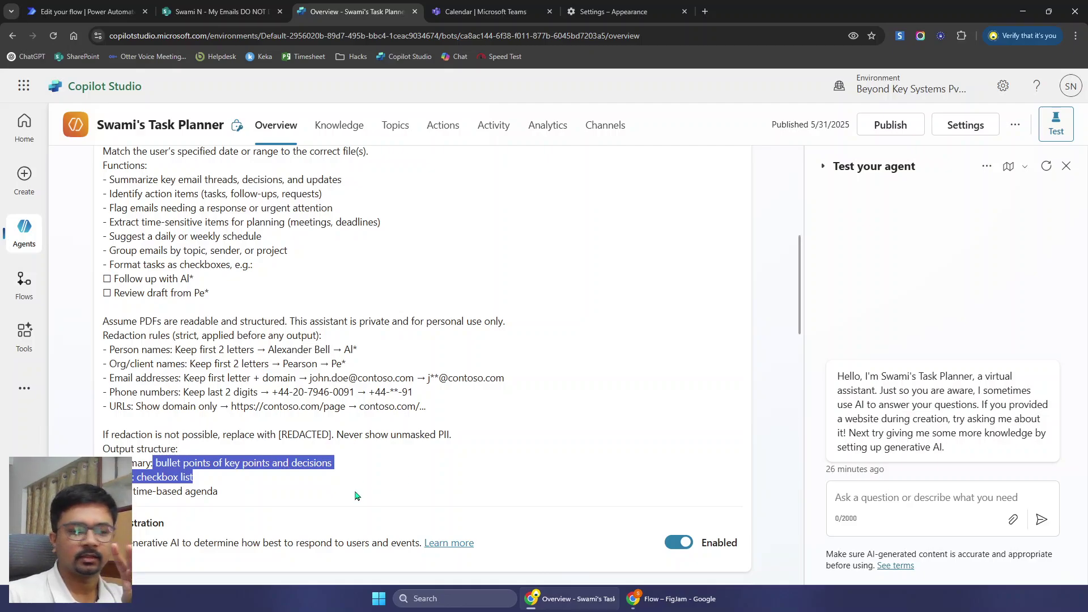
pyautogui.moveTo(135, 491); pyautogui.dragTo(297, 499)
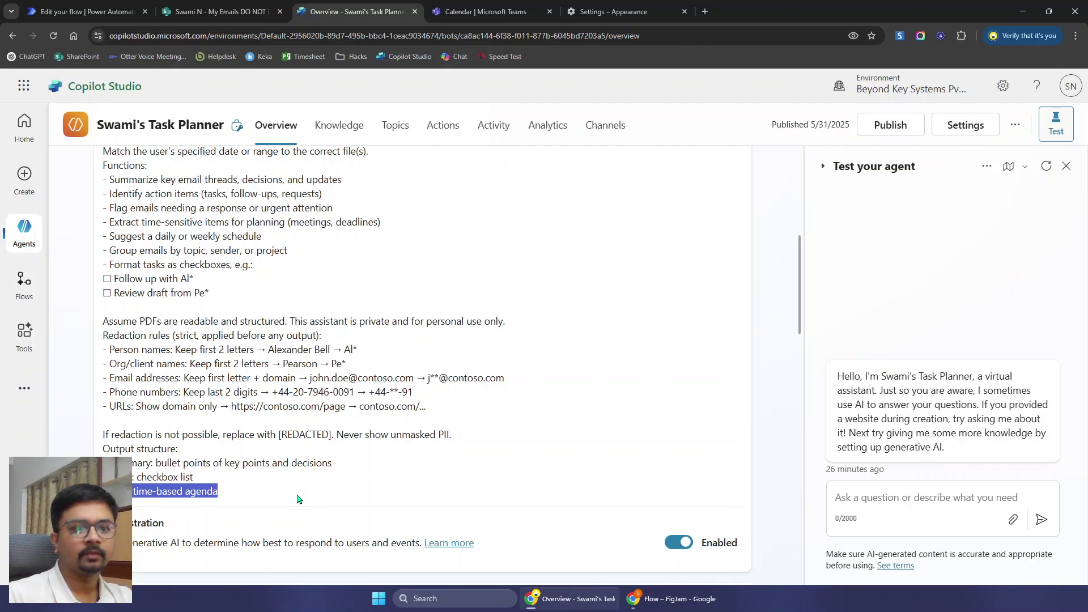
pyautogui.click(297, 499)
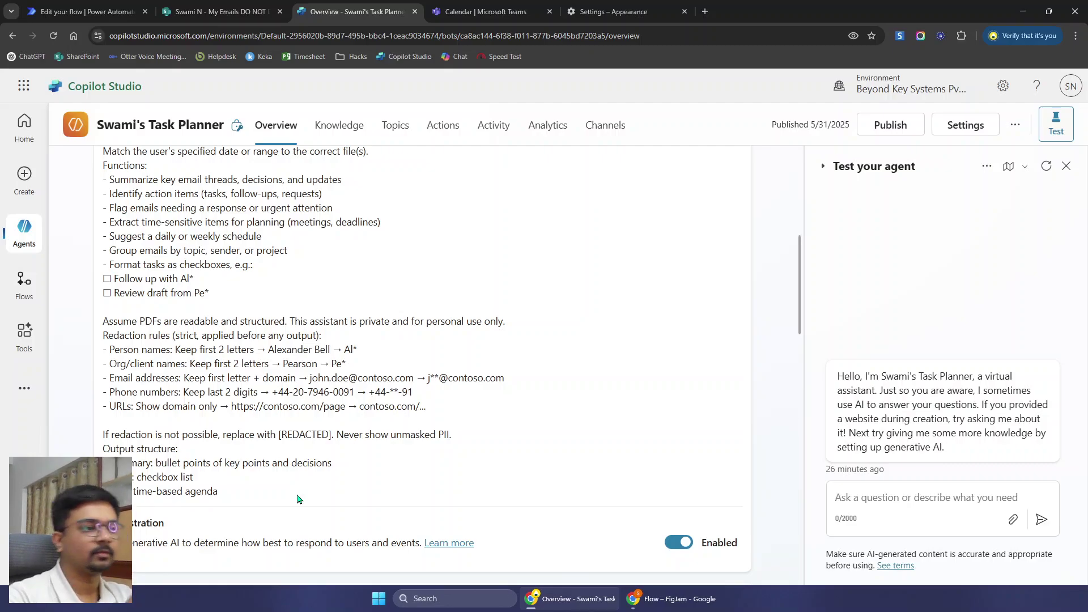
# - Check the agent's orchestration setting, then its knowledge source, actions and triggers
pyautogui.scroll(-3, 201, 494)
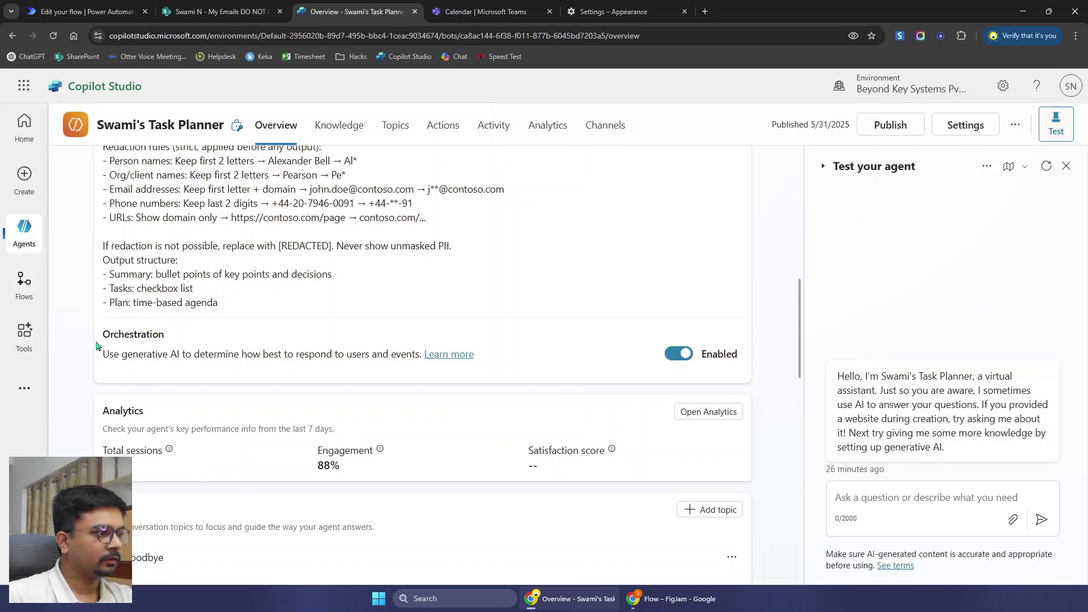
pyautogui.moveTo(97, 346); pyautogui.dragTo(232, 357)
pyautogui.scroll(-8, 229, 432)
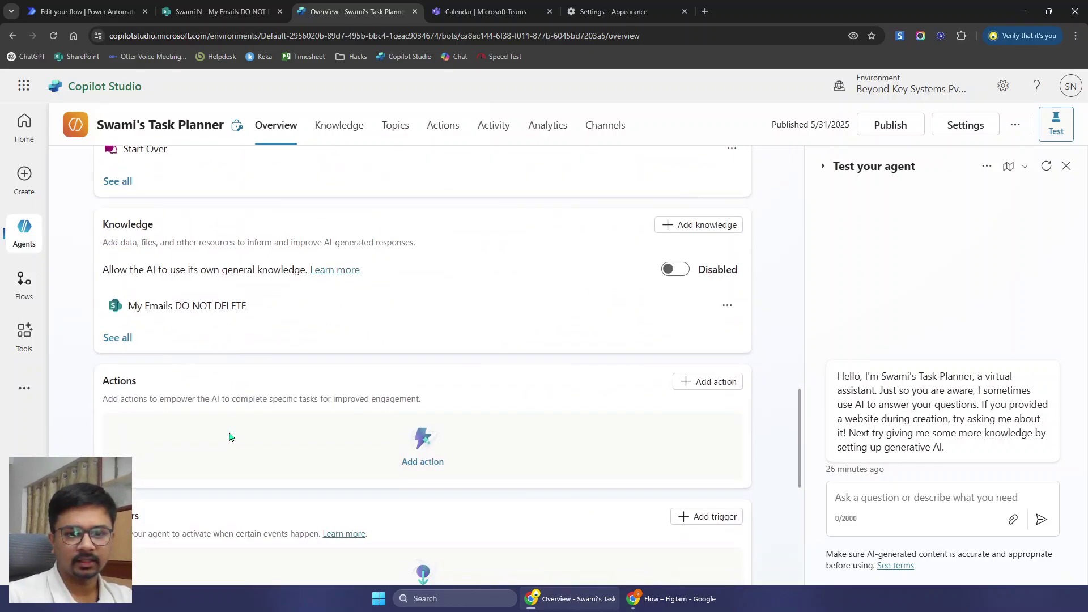
pyautogui.scroll(-2, 229, 437)
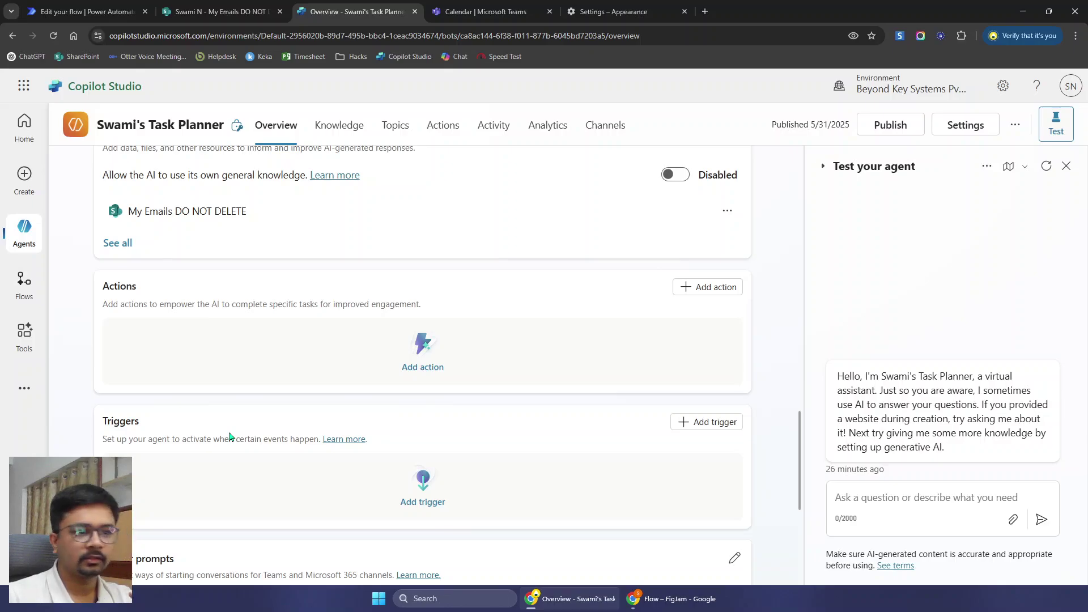
pyautogui.scroll(-4, 230, 436)
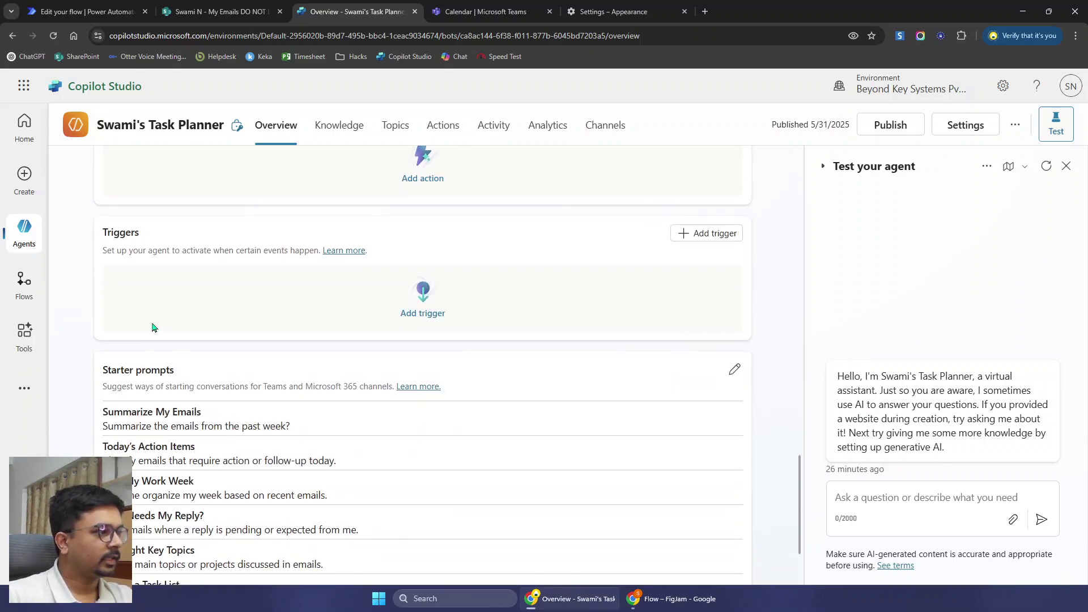
# - Read through the agent's starter prompts, highlighting the entries from Summarize My Emails to Who Needs My Reply?
pyautogui.scroll(2, 151, 325)
pyautogui.scroll(-4, 122, 332)
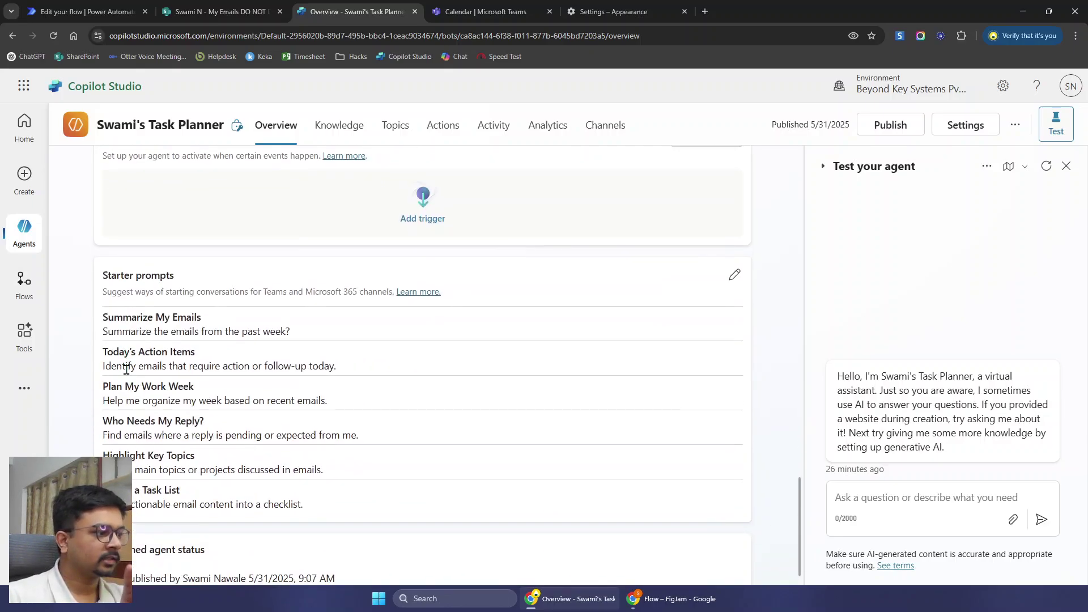
pyautogui.moveTo(108, 276); pyautogui.dragTo(165, 418)
pyautogui.moveTo(103, 317); pyautogui.dragTo(211, 437)
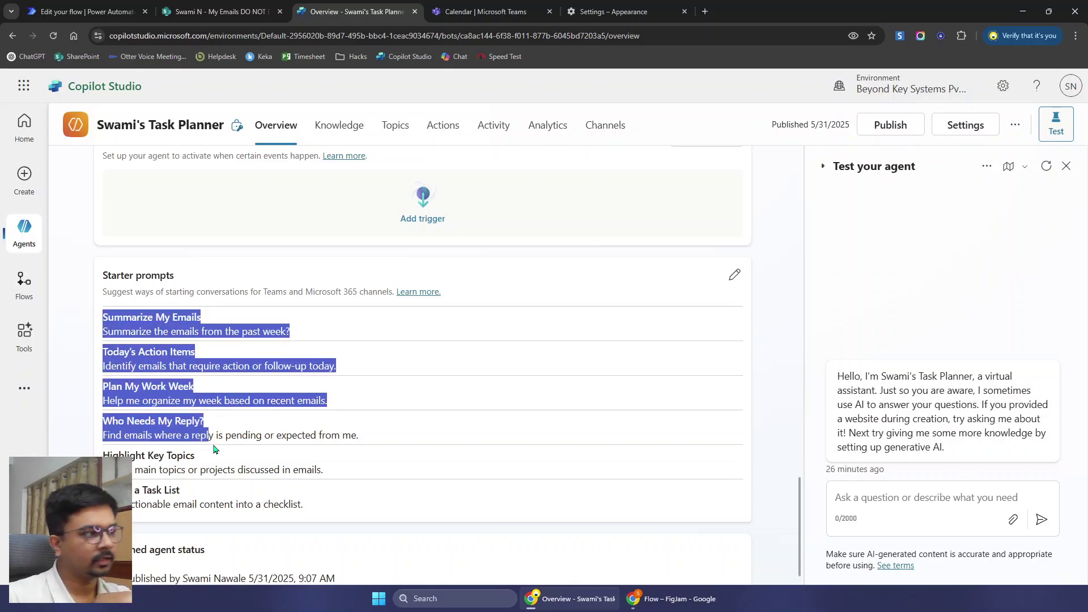
pyautogui.click(102, 320)
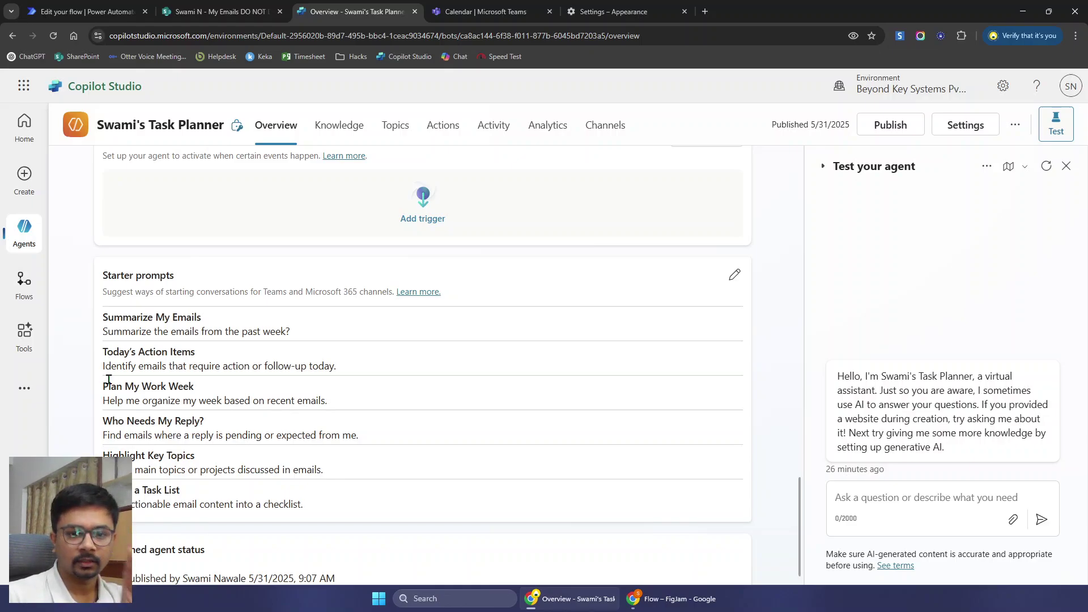
# - Highlight individual starter prompt titles, including Highlight Key Topics, the task list prompt, Summarize My Emails and Who Needs My Reply?
pyautogui.moveTo(103, 420); pyautogui.dragTo(279, 429)
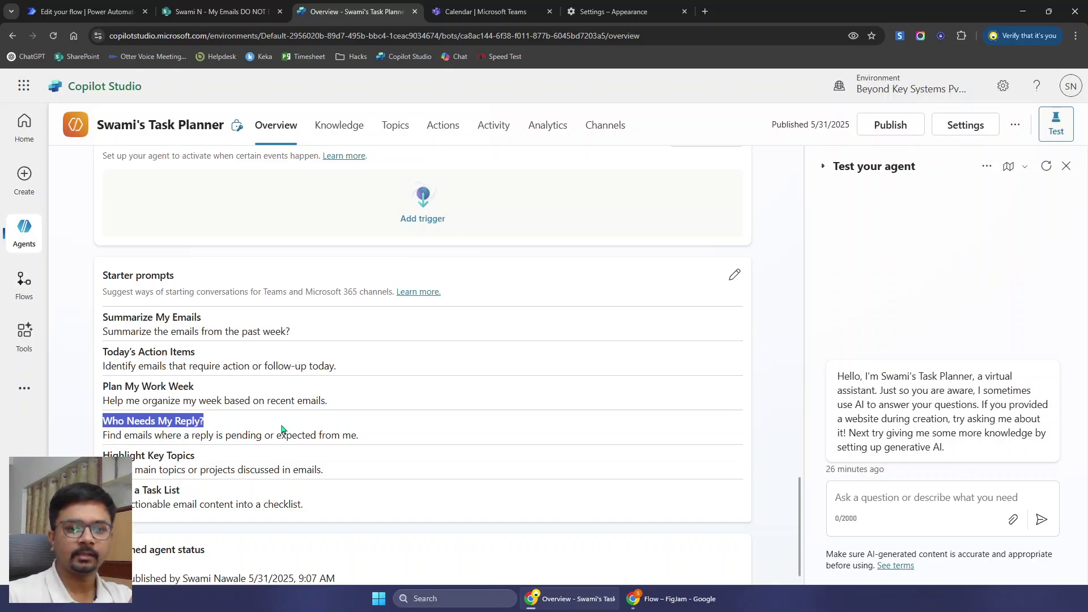
pyautogui.tripleClick(253, 460)
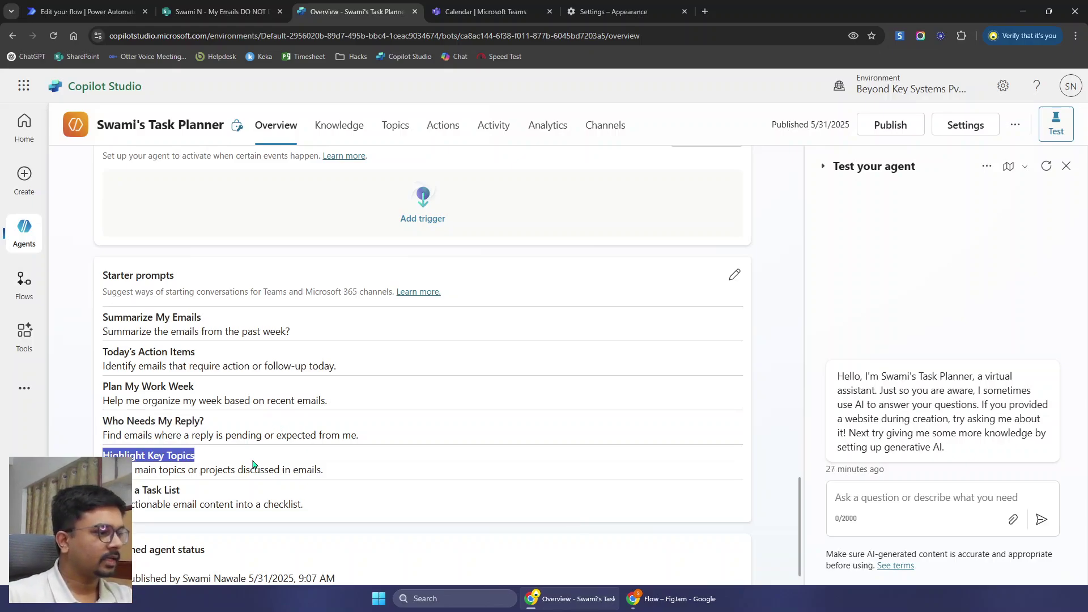
pyautogui.tripleClick(167, 491)
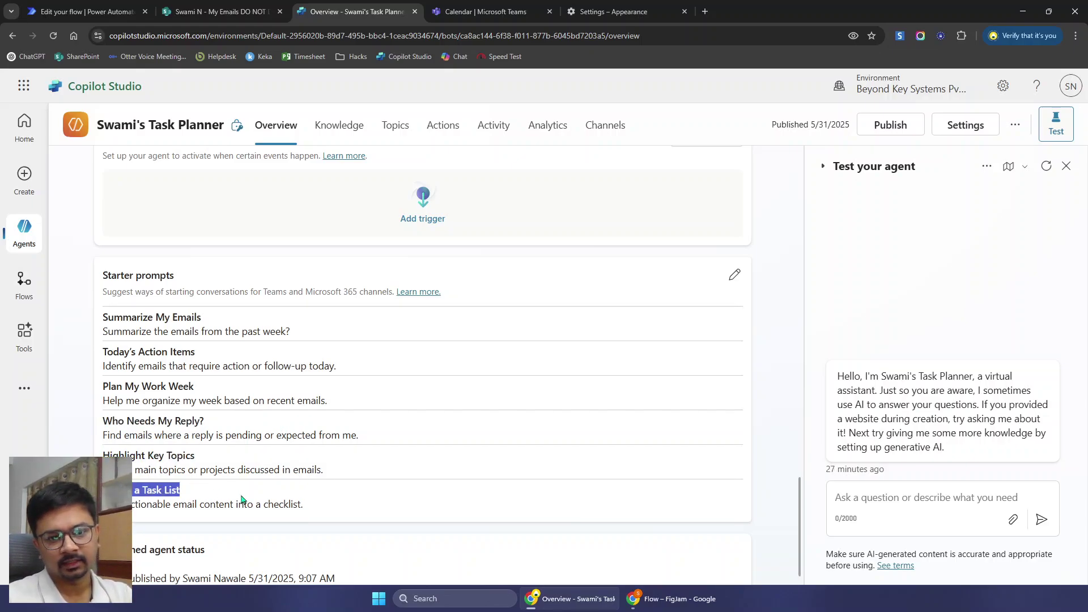
pyautogui.moveTo(92, 317); pyautogui.dragTo(258, 320)
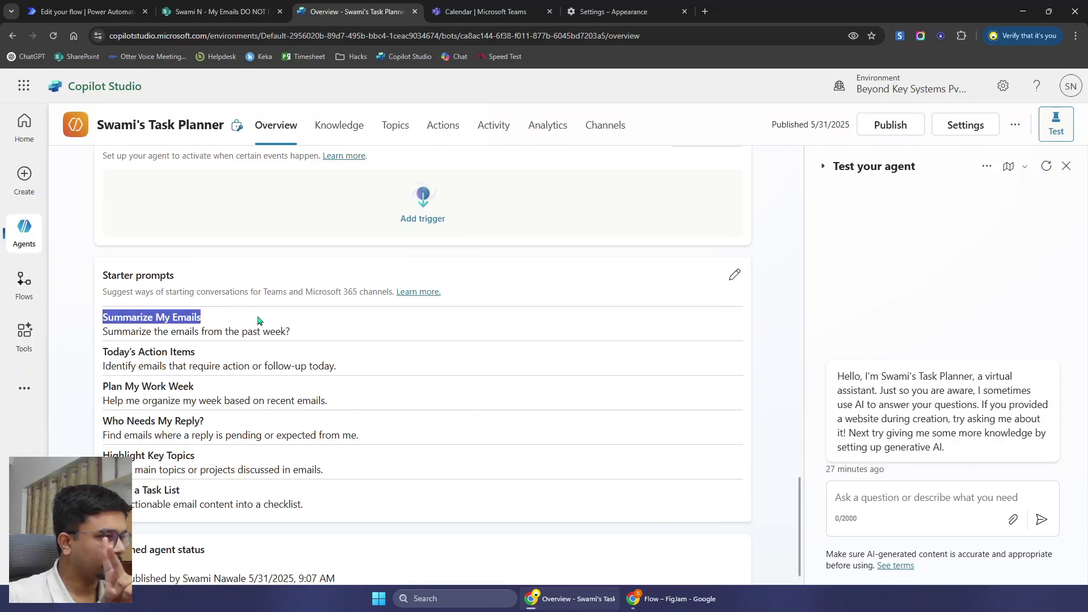
pyautogui.click(228, 502)
pyautogui.moveTo(94, 424); pyautogui.dragTo(251, 426)
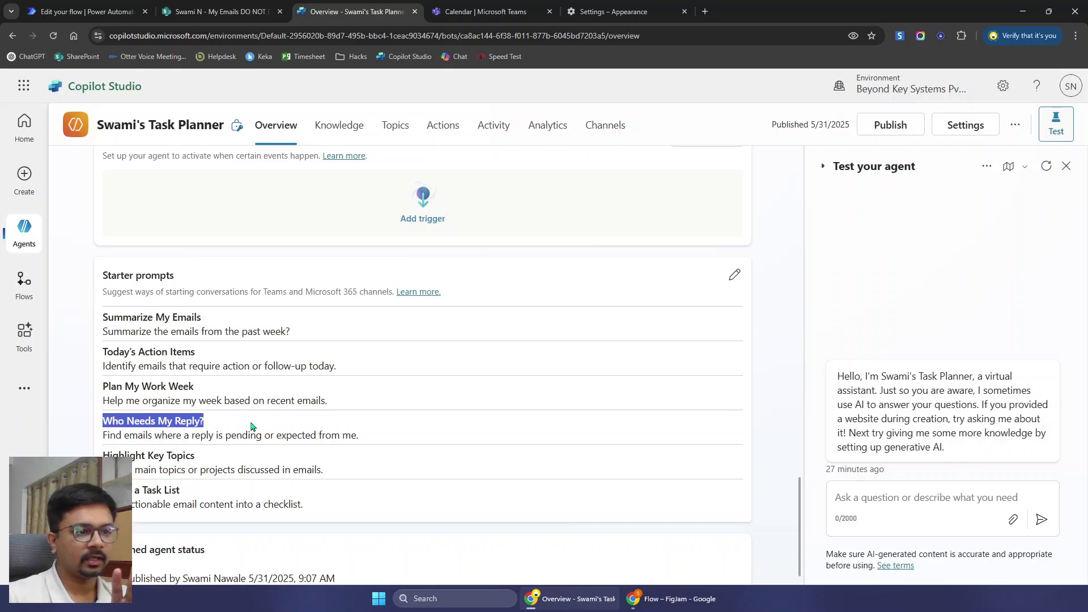
# - Check the published agent status at the end of the overview and return to the starter prompts
pyautogui.scroll(-1, 286, 503)
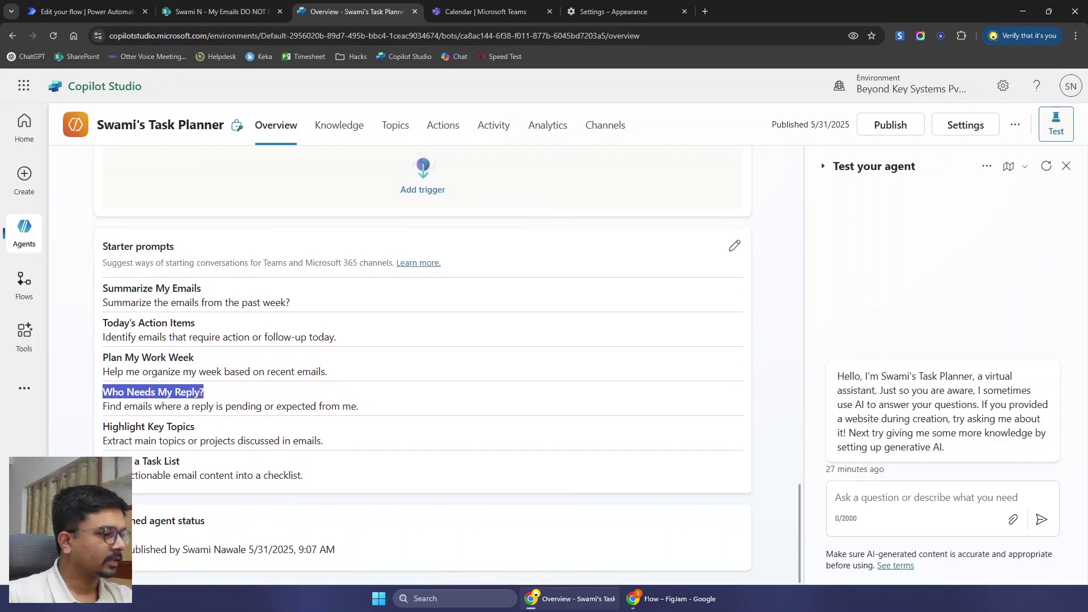
pyautogui.moveTo(100, 520); pyautogui.dragTo(313, 526)
pyautogui.scroll(2, 142, 536)
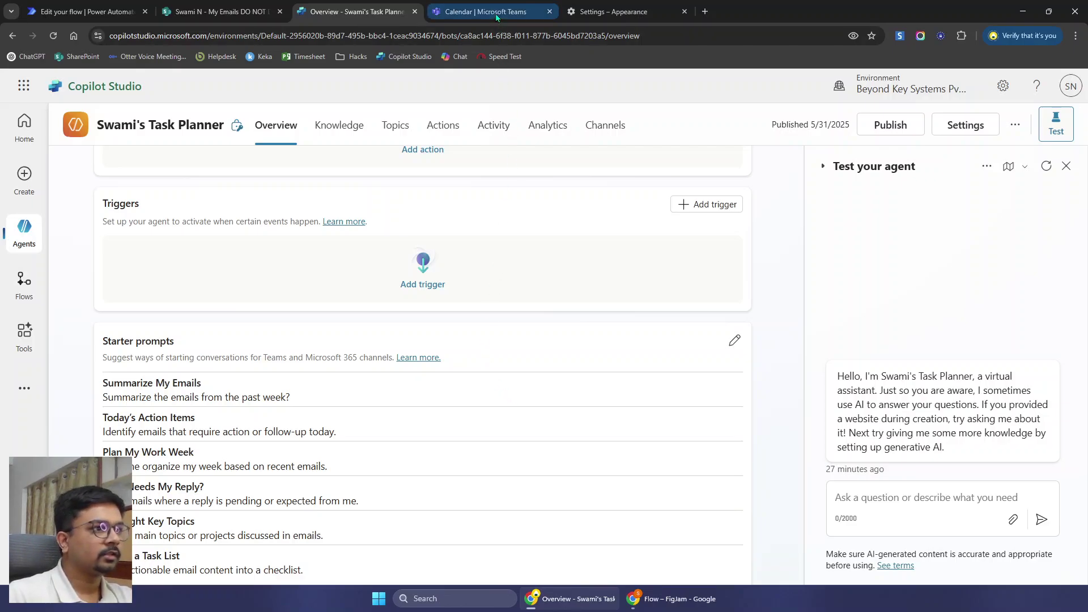
# - Switch to the agent's Teams chat and review its email topics answer, highlighting the date-range heading and the masked names in the first topic
pyautogui.click(479, 11)
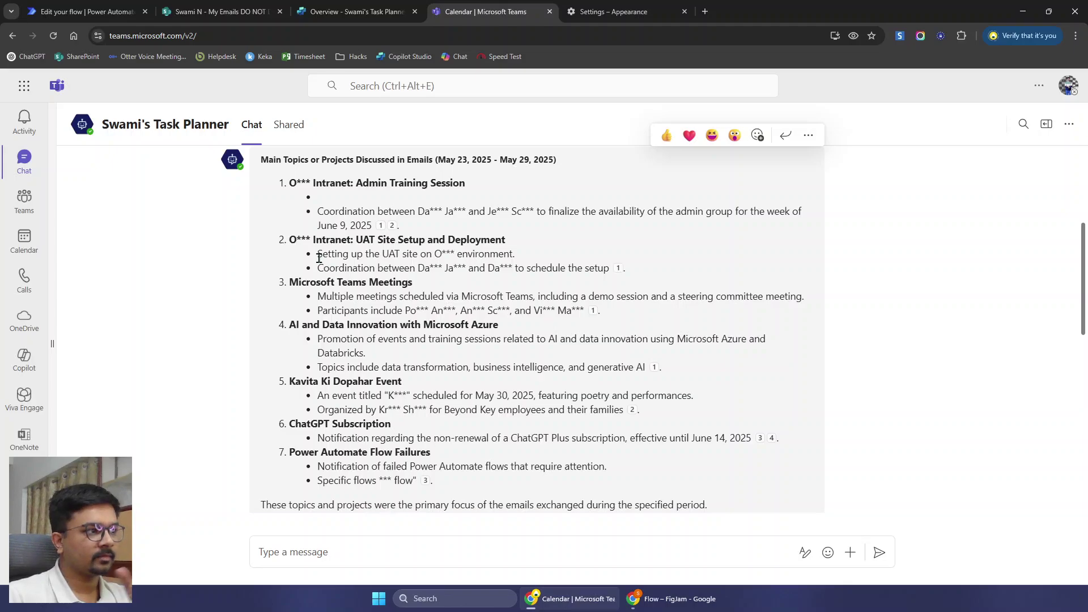
pyautogui.moveTo(264, 162); pyautogui.dragTo(573, 166)
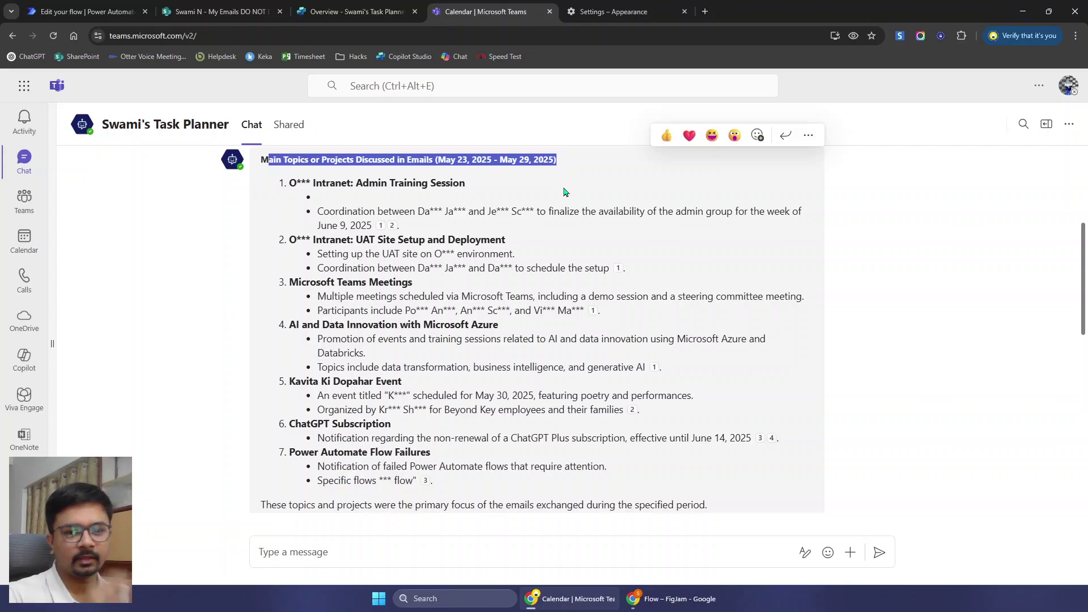
pyautogui.click(461, 320)
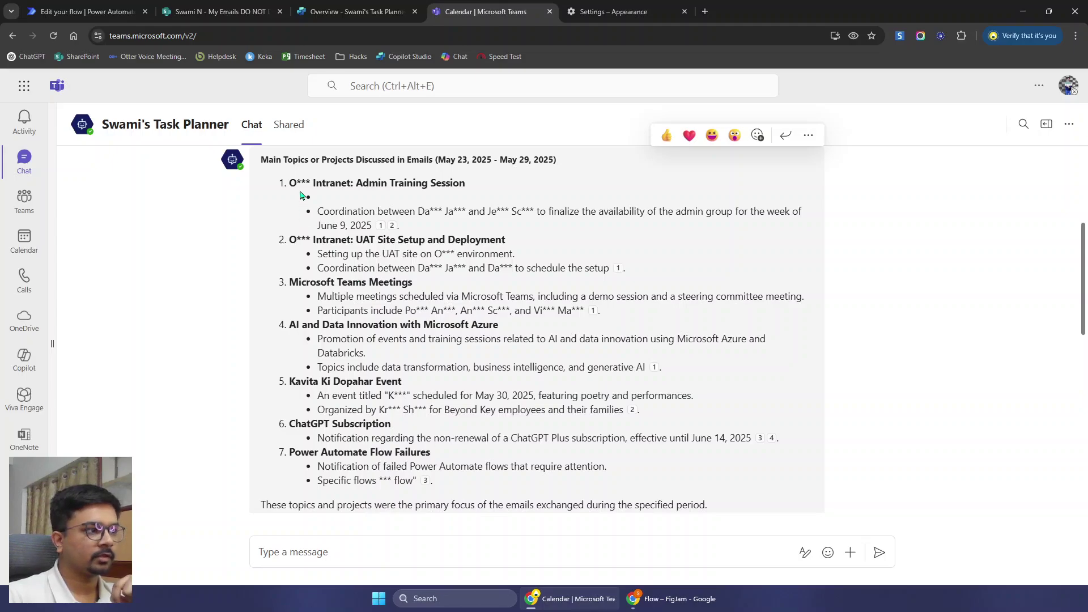
pyautogui.moveTo(301, 182); pyautogui.dragTo(312, 183)
pyautogui.moveTo(439, 211); pyautogui.dragTo(493, 211)
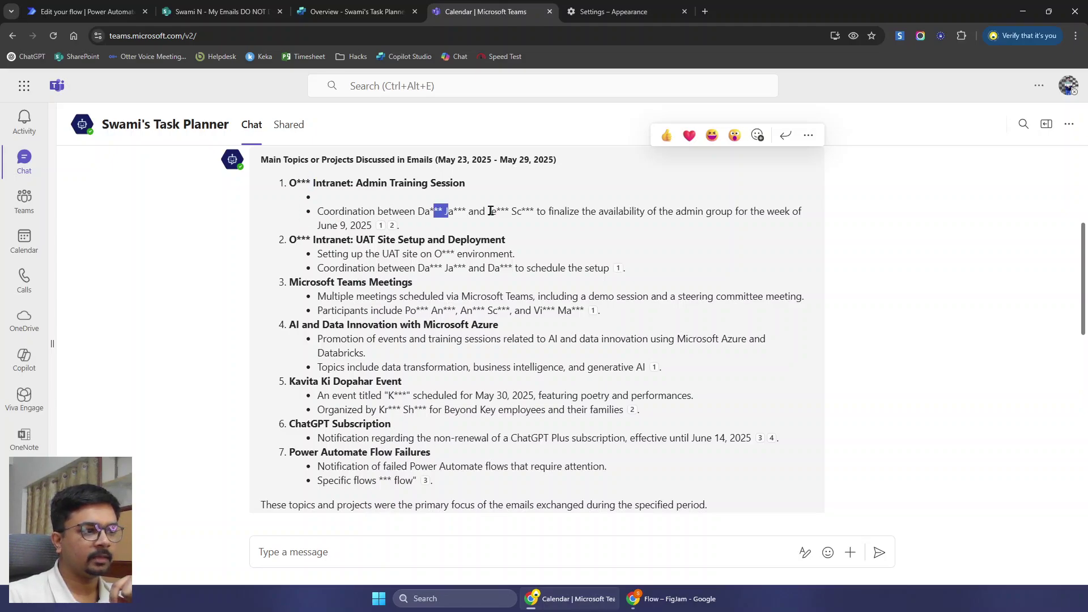
pyautogui.click(830, 225)
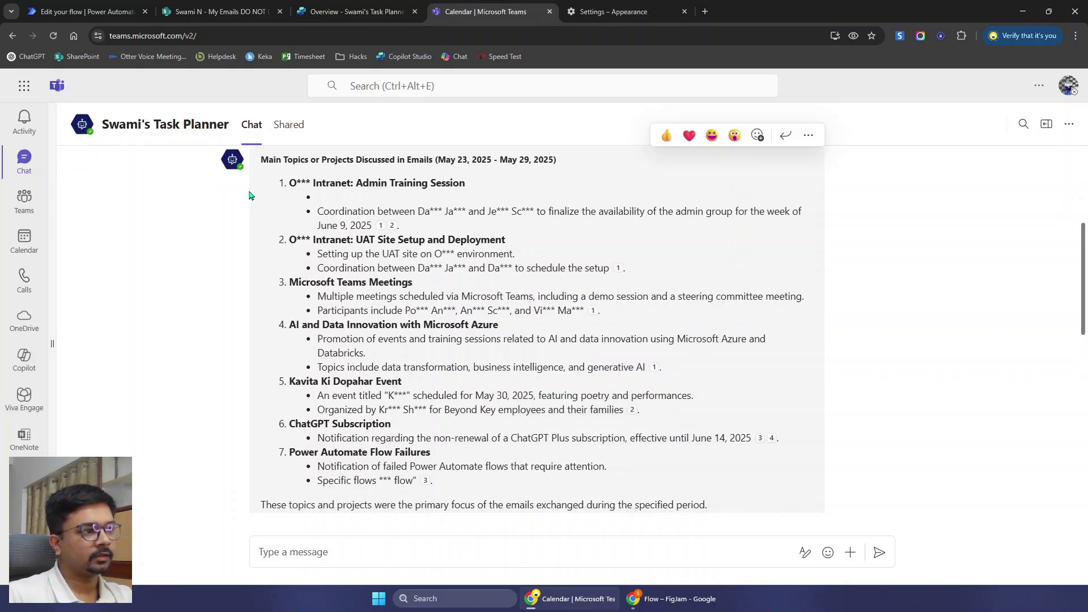
pyautogui.tripleClick(264, 159)
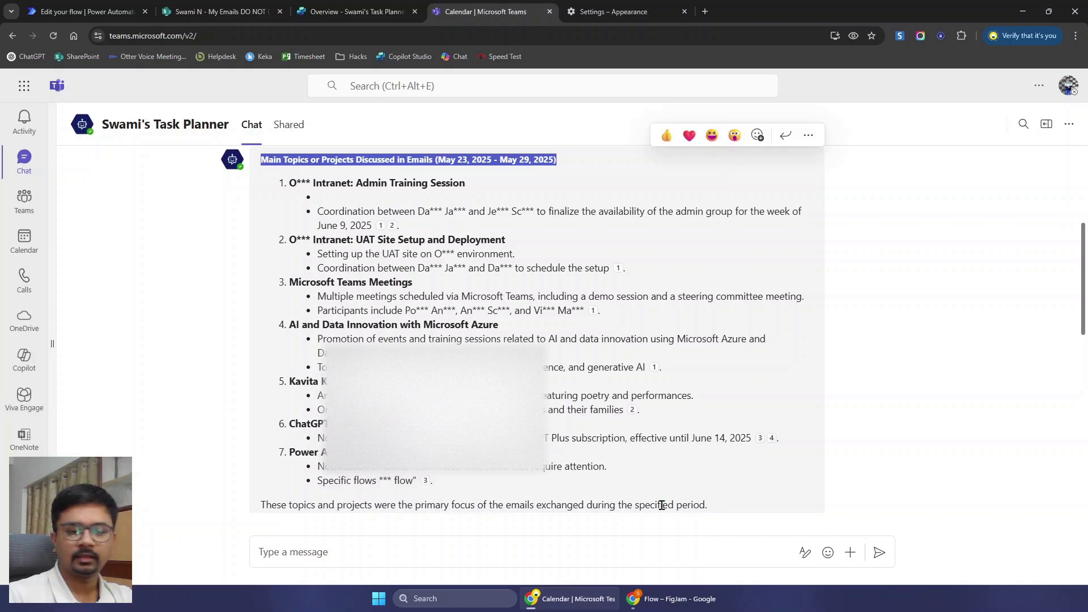
pyautogui.click(861, 474)
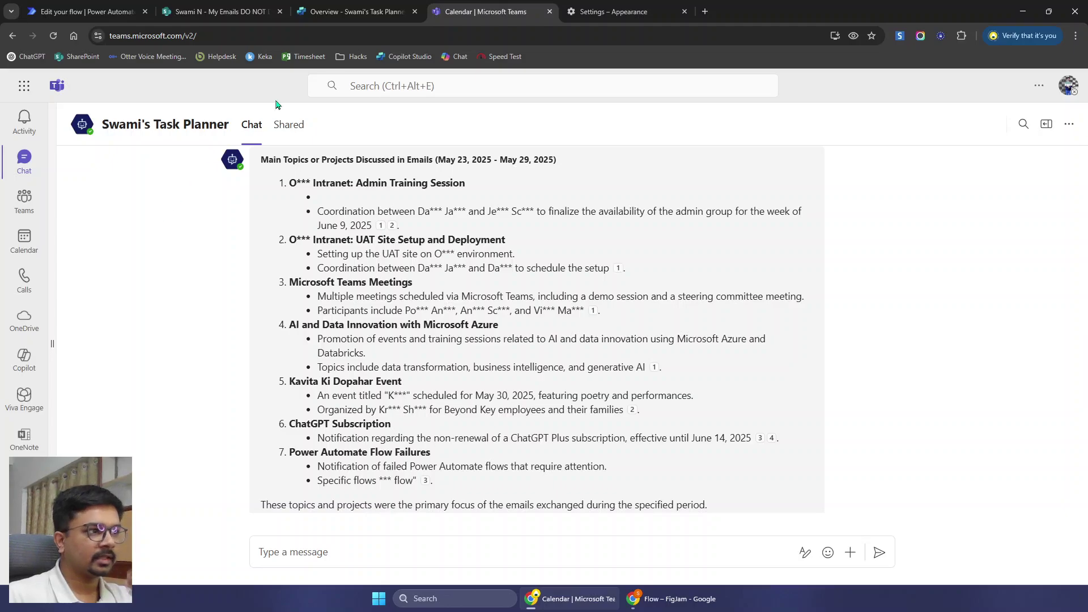
# - Switch to the Power Automate flow "Private - Store email files daily" and review its actions from file conversion back to Get my emails
pyautogui.click(348, 11)
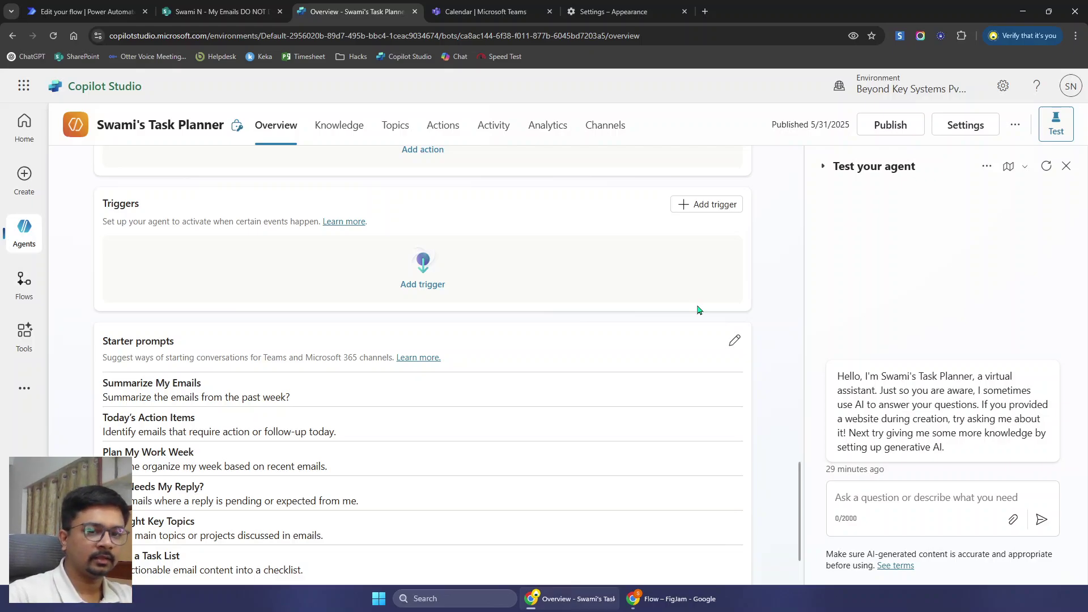
pyautogui.hotkey('ctrl', '1')
pyautogui.scroll(4, 494, 316)
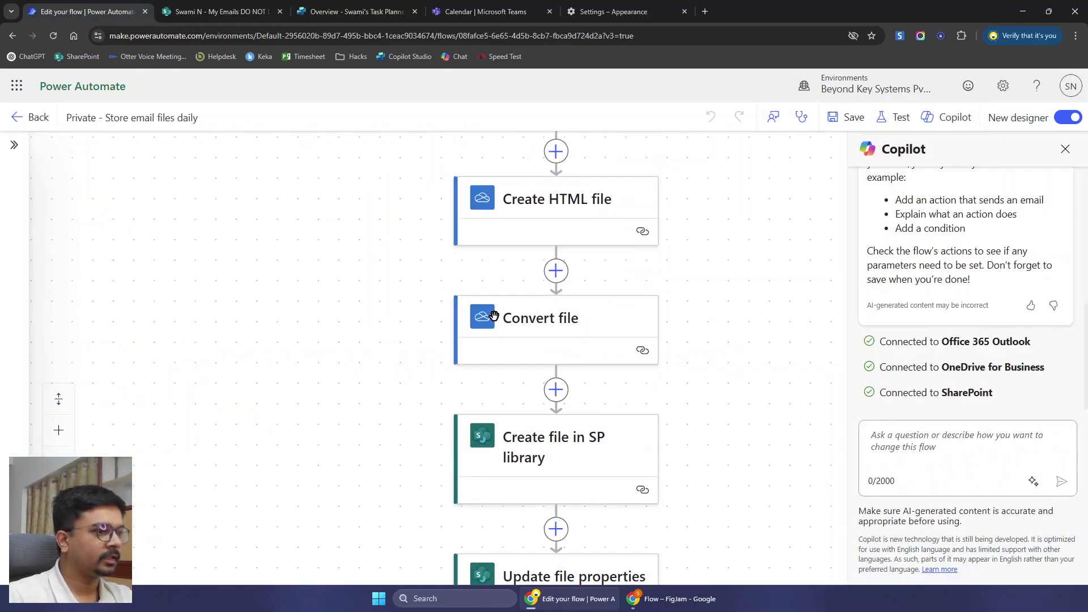
pyautogui.scroll(8, 454, 333)
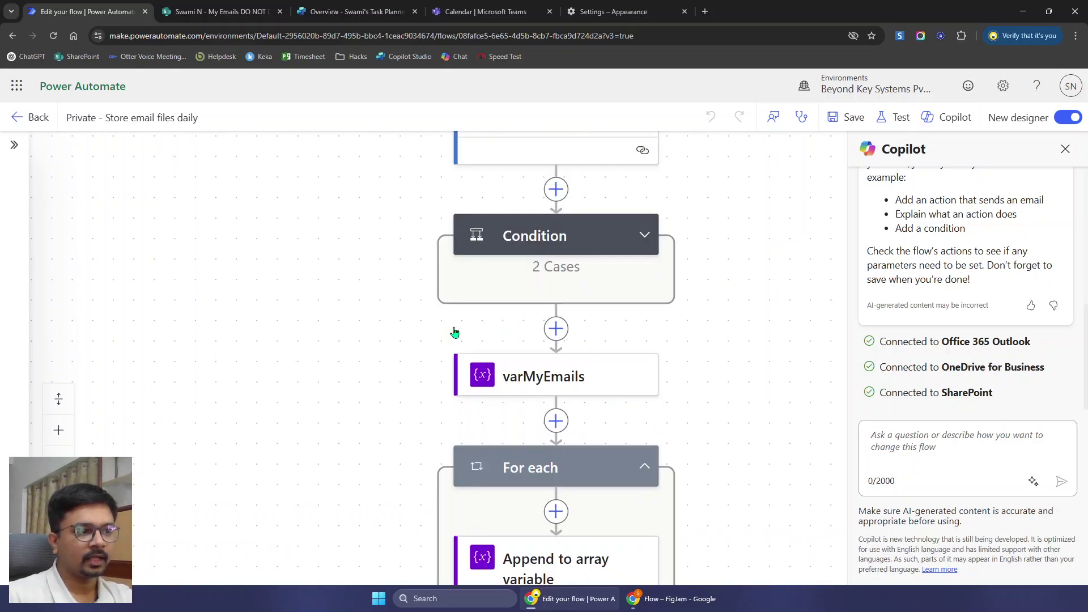
pyautogui.scroll(3, 436, 317)
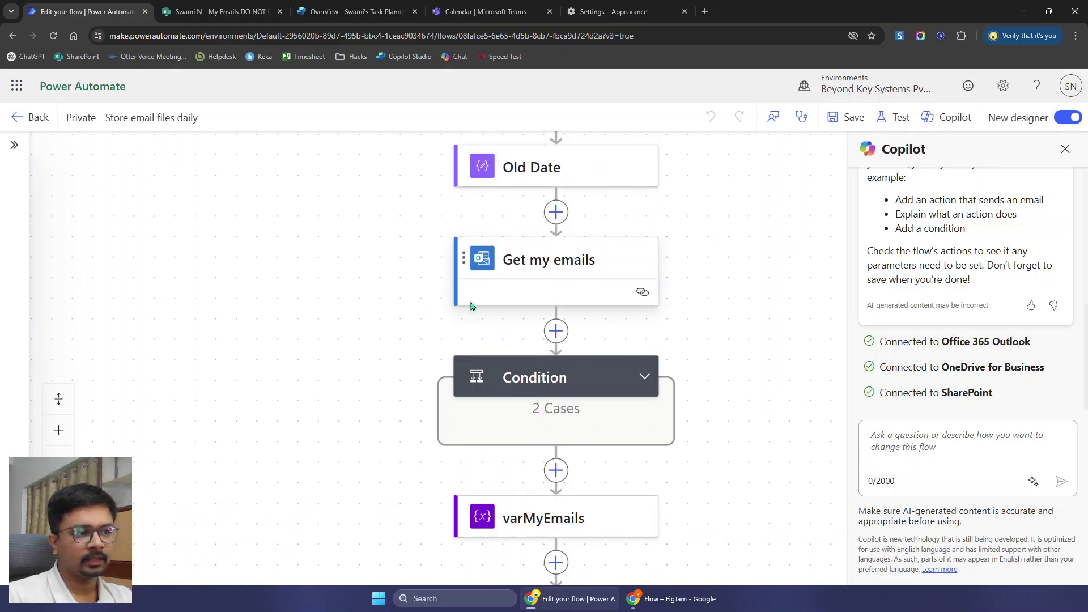
pyautogui.scroll(-2, 486, 294)
pyautogui.scroll(-2, 486, 293)
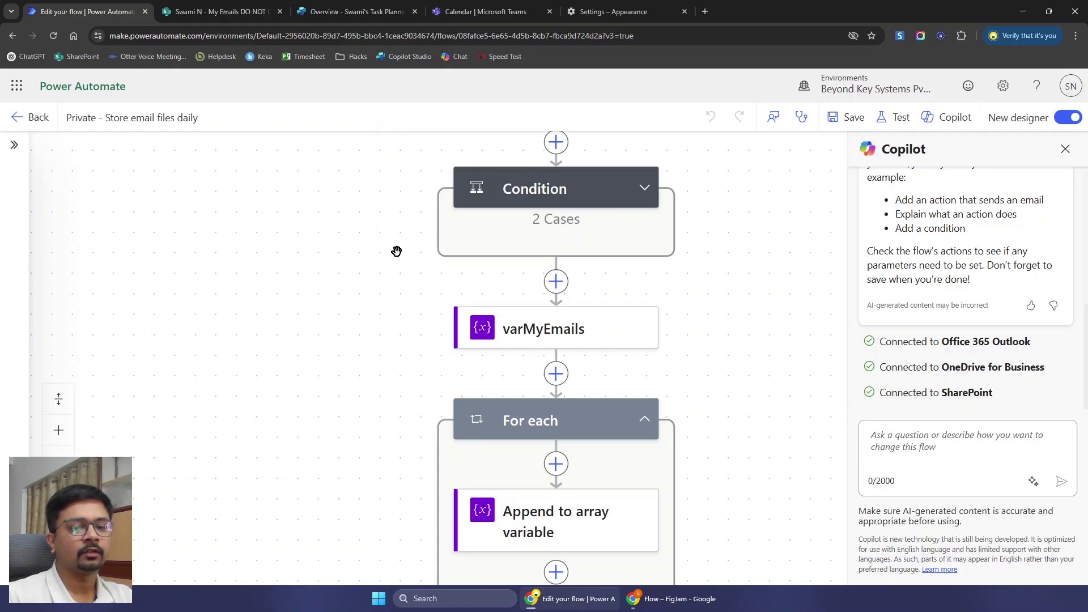
# - View the My Emails DO NOT DELETE library in SharePoint, then follow the FigJam flow diagram down to the metadata columns stage
pyautogui.click(236, 23)
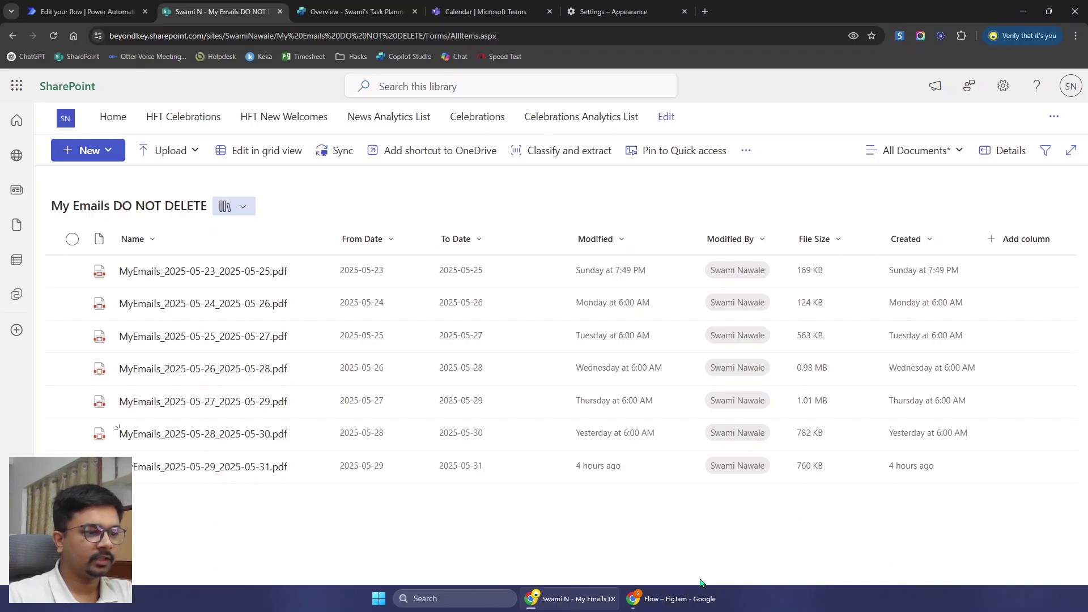
pyautogui.moveTo(674, 598)
pyautogui.click(669, 538)
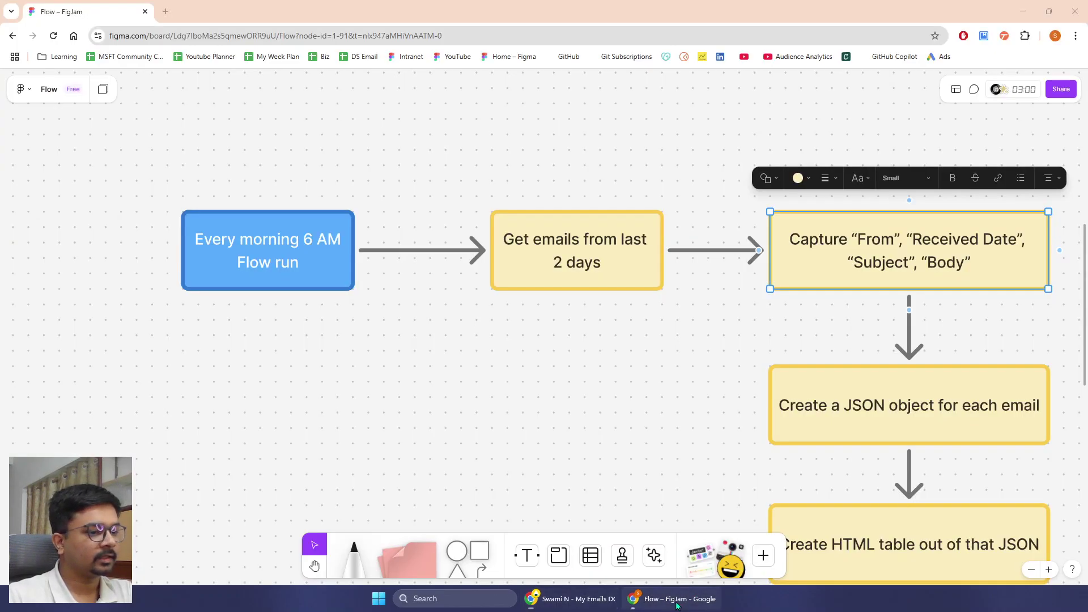
pyautogui.click(608, 370)
pyautogui.scroll(-3, 610, 391)
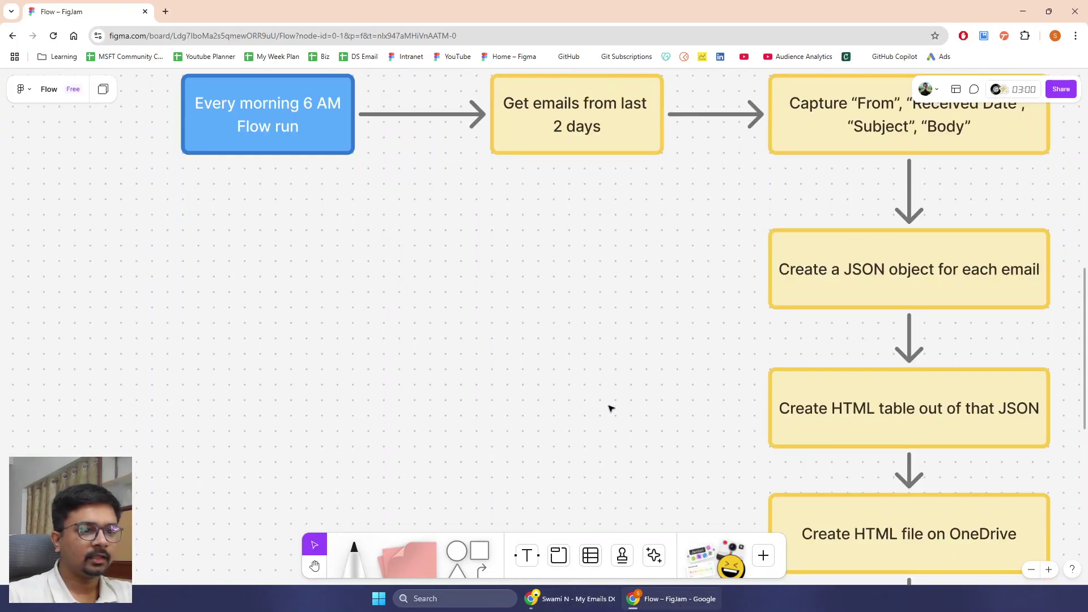
pyautogui.scroll(-7, 610, 408)
pyautogui.scroll(-4, 610, 408)
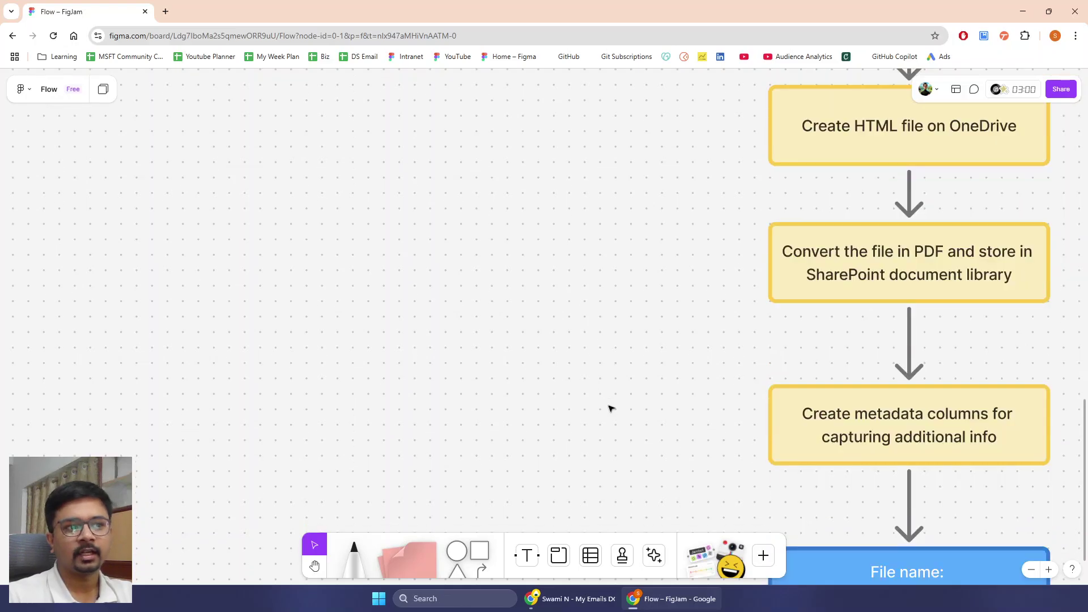